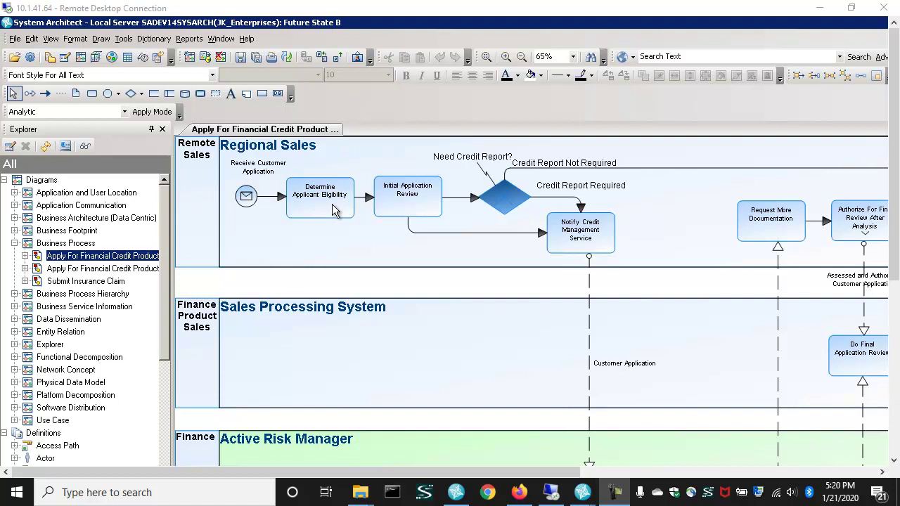
- Select the Determine Applicant Eligibility activity in the Regional Sales lane of the process diagram
left_click(332, 204)
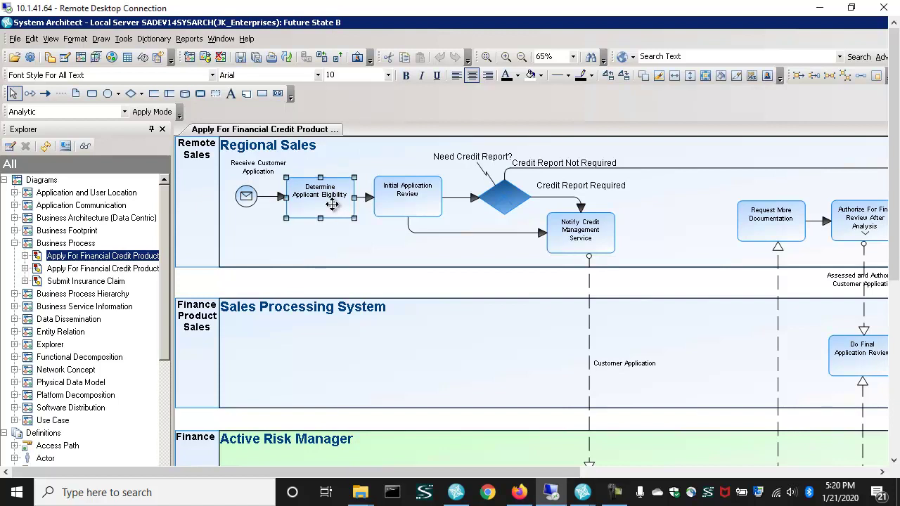
- Link Determine Applicant Eligibility to Business Rules requirement 126, 'Falsified information will lead to denied status'
right_click(334, 204)
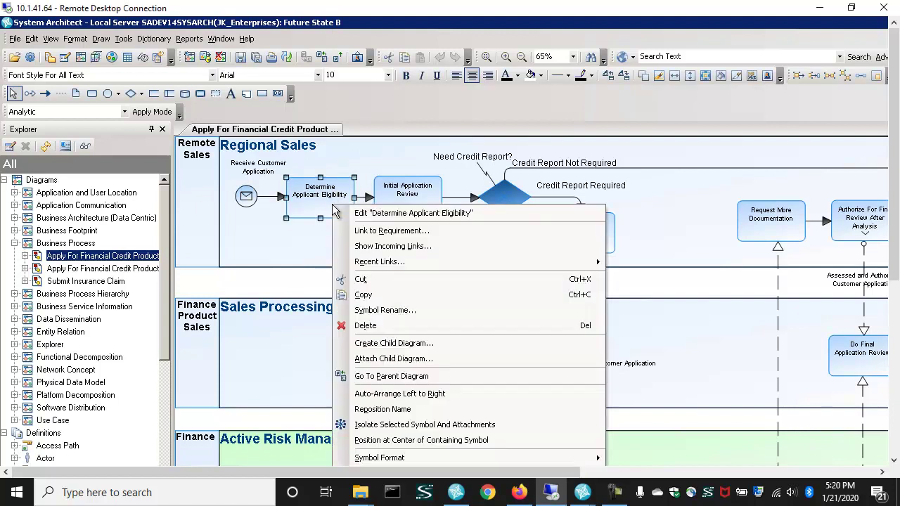
left_click(418, 234)
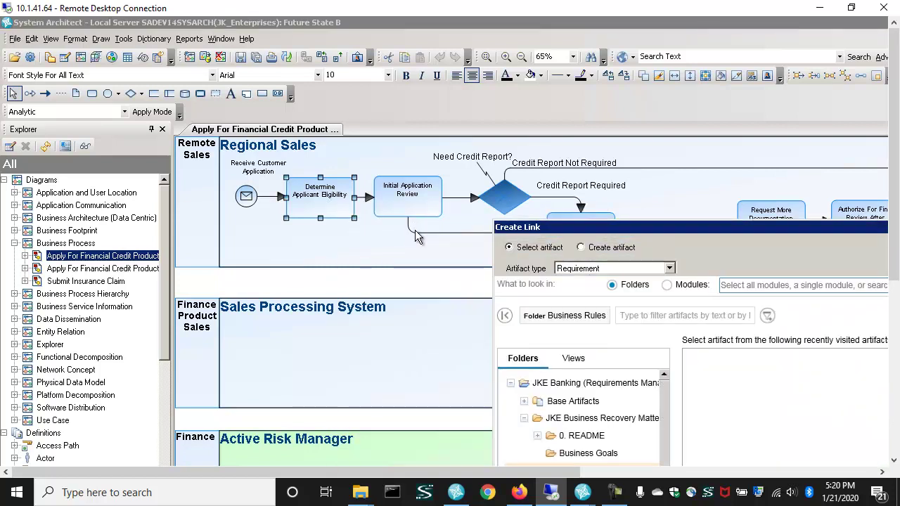
left_click_drag(536, 232, 331, 88)
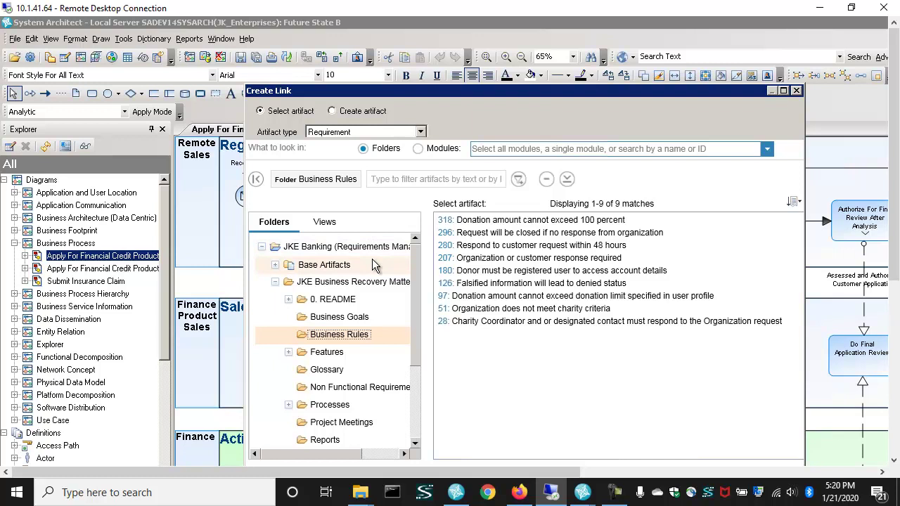
left_click(494, 287)
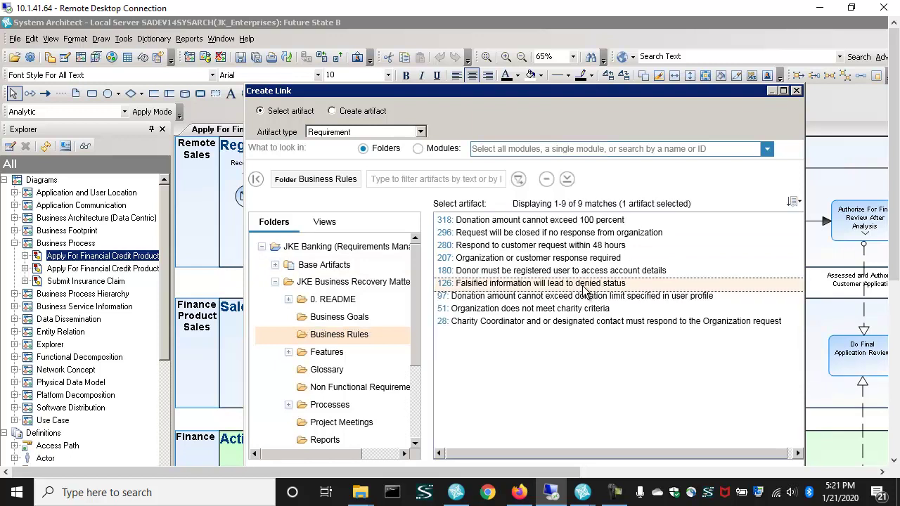
left_click_drag(551, 93, 539, 59)
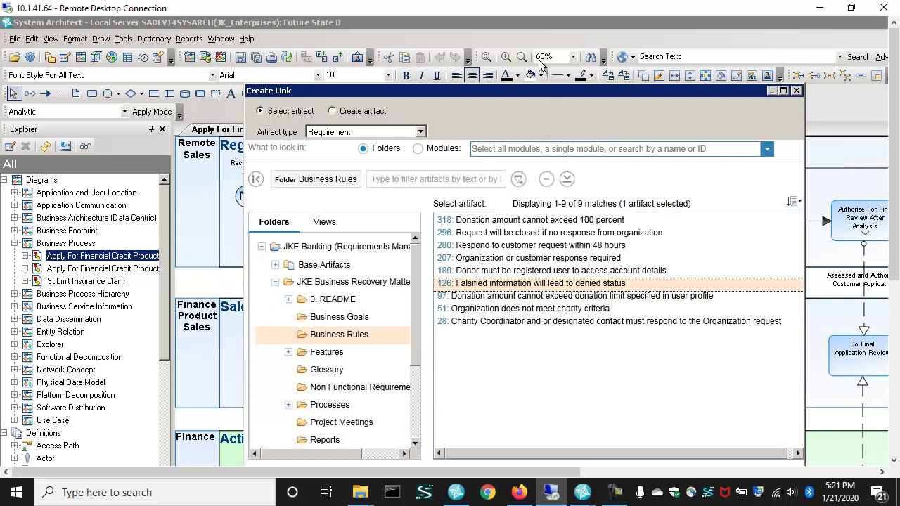
left_click(724, 451)
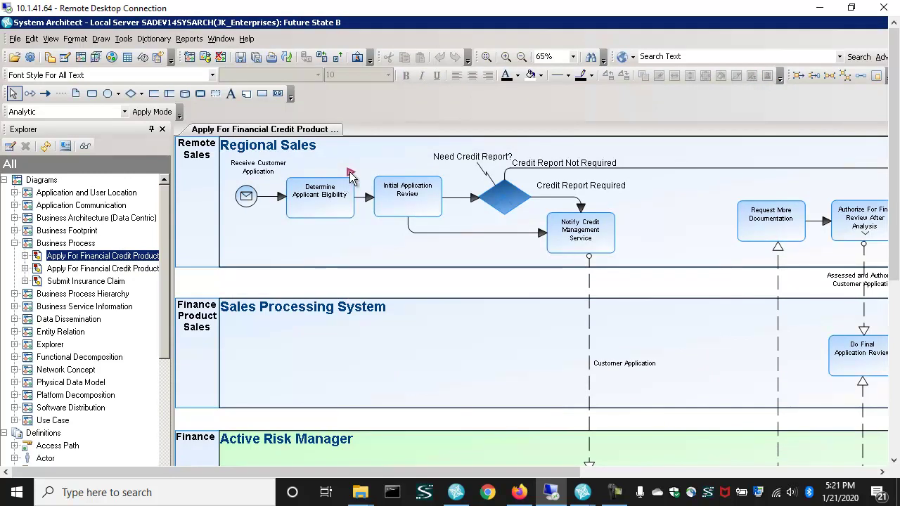
- Open requirement 126 in the web requirements tool from the activity's red requirement flag
mouse_move(350, 173)
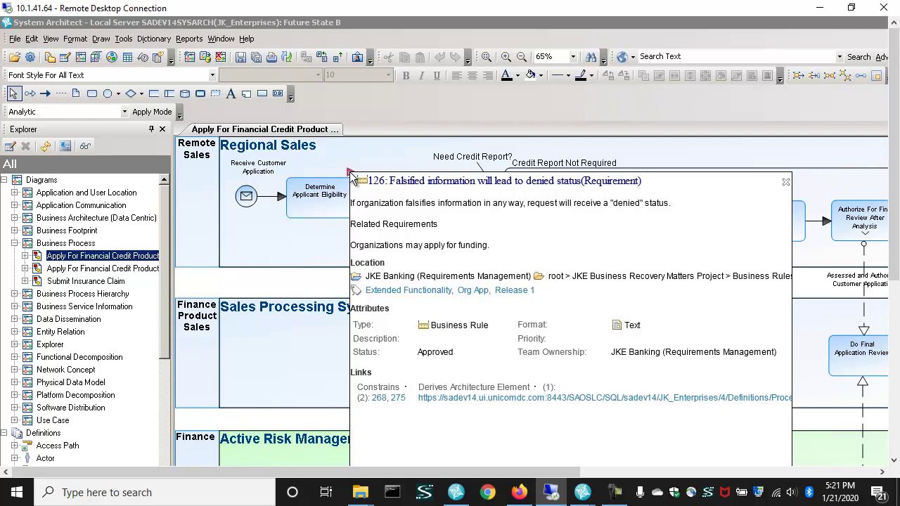
left_click(499, 181)
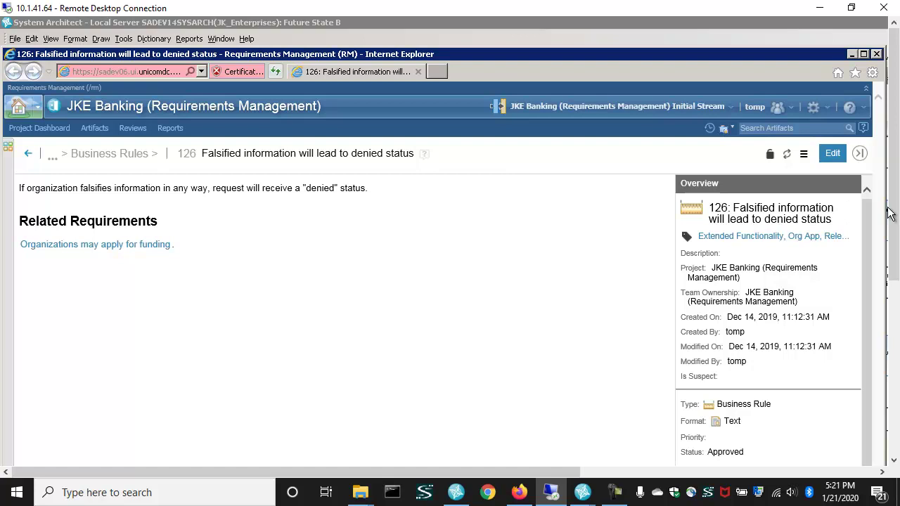
- Verify requirement 126's links include Determine Applicant Eligibility as derived architecture element, then close the browser
left_click_drag(894, 214, 779, 346)
left_click(690, 383)
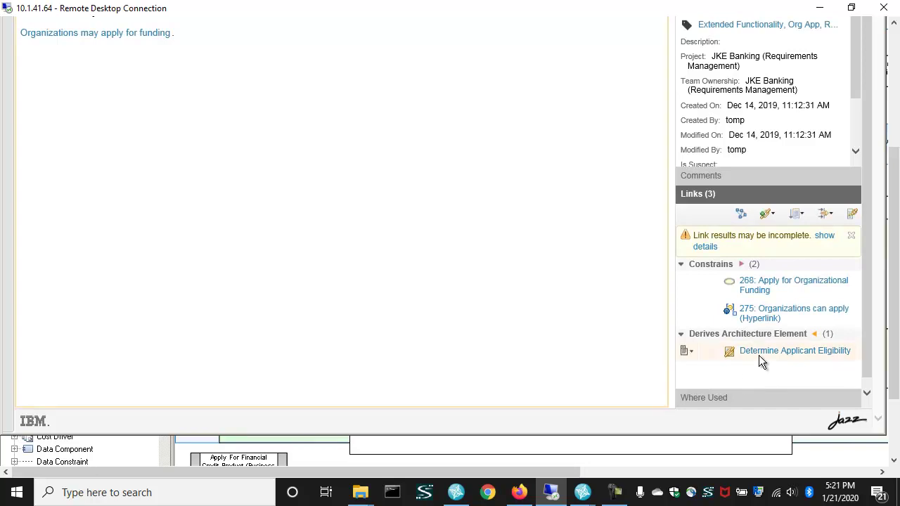
mouse_move(763, 354)
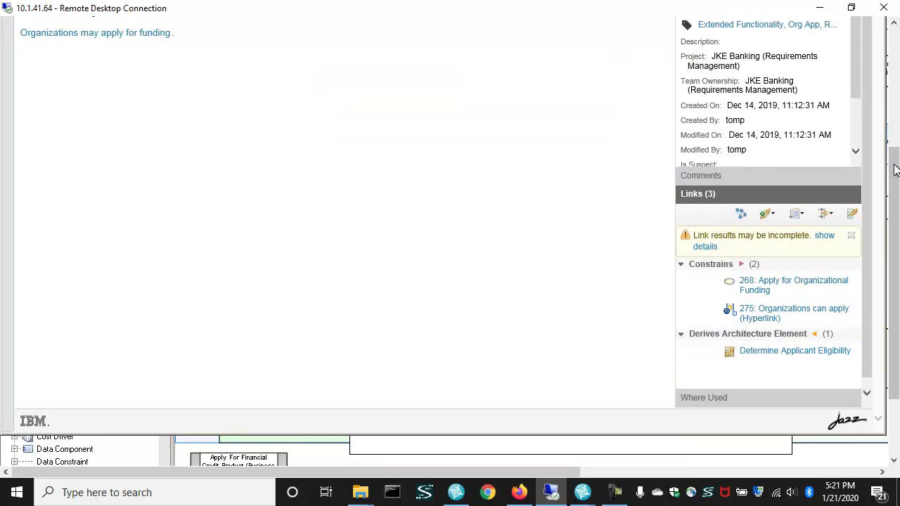
left_click_drag(893, 174, 891, 60)
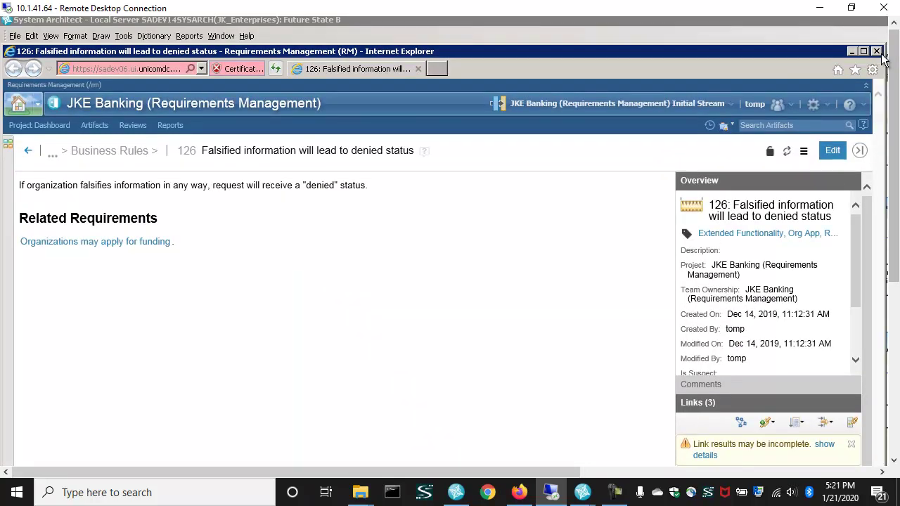
left_click(876, 52)
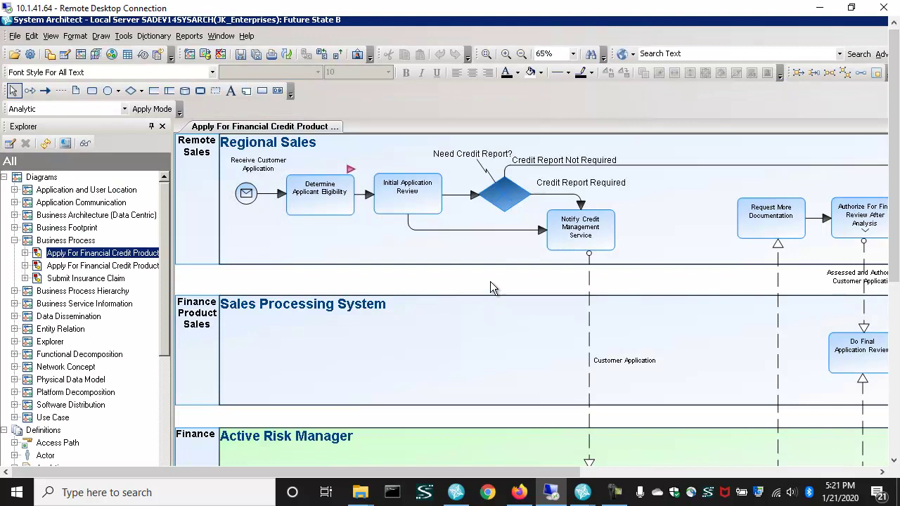
- Link Initial Application Review to Business Rules requirements 296, 280 and 207
right_click(415, 206)
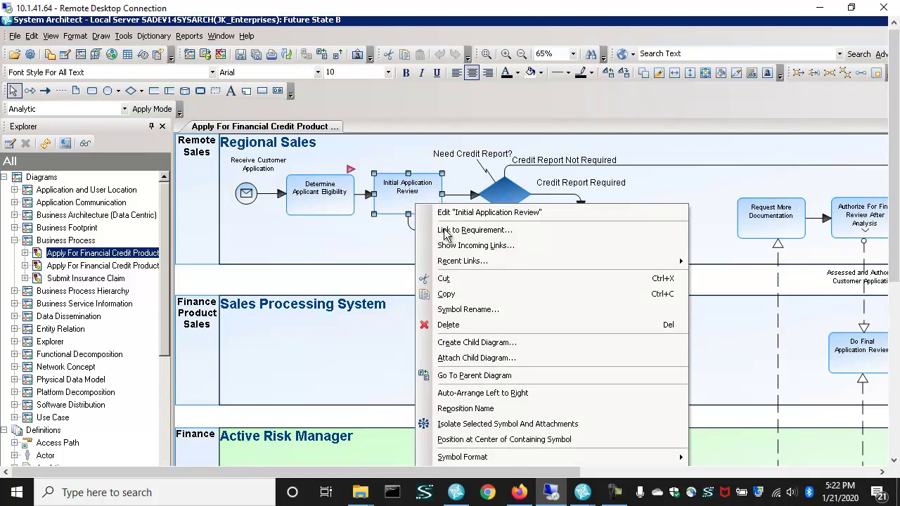
left_click(468, 231)
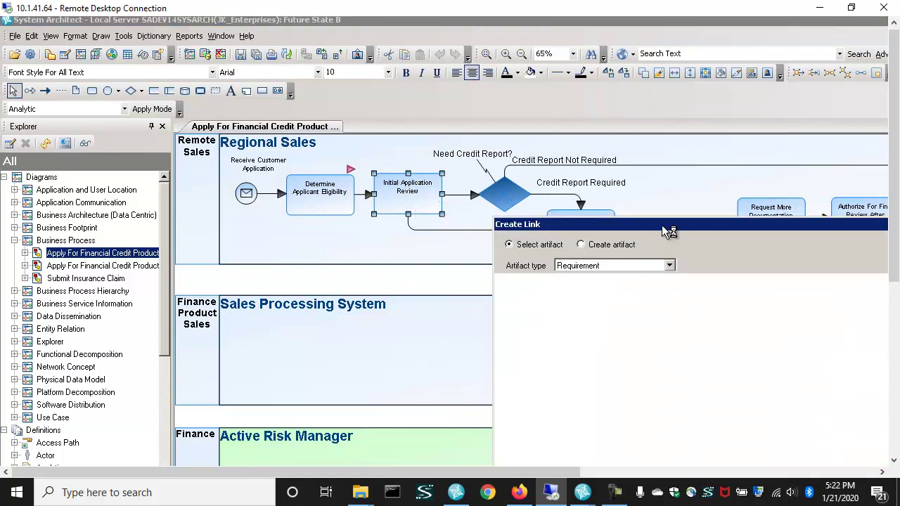
left_click_drag(662, 223, 469, 107)
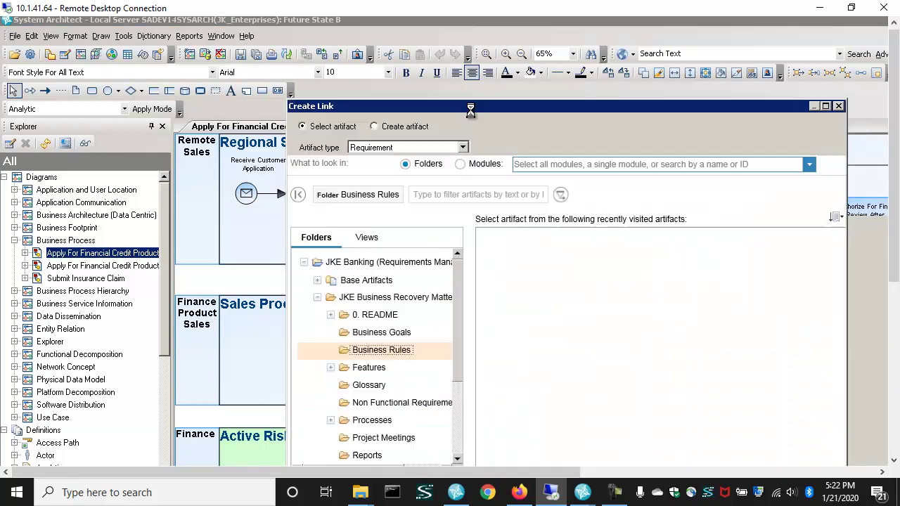
left_click(533, 248)
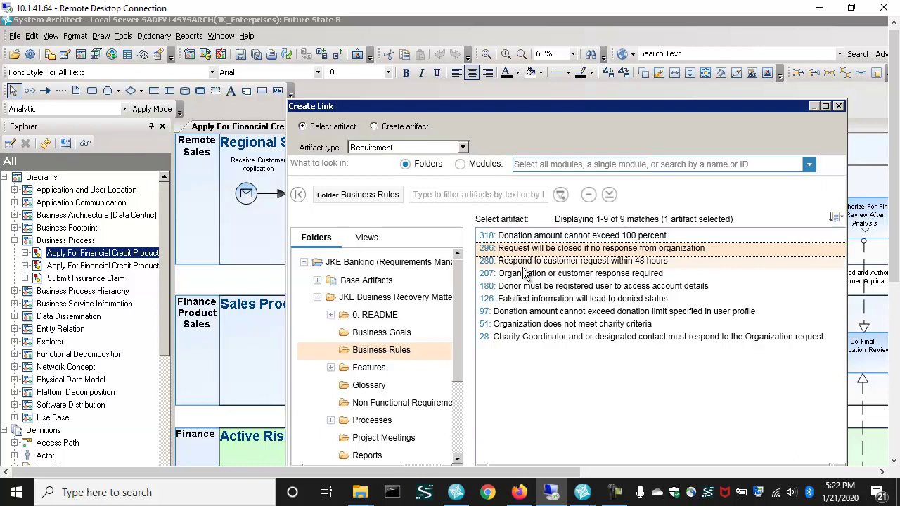
left_click(534, 272, "shift")
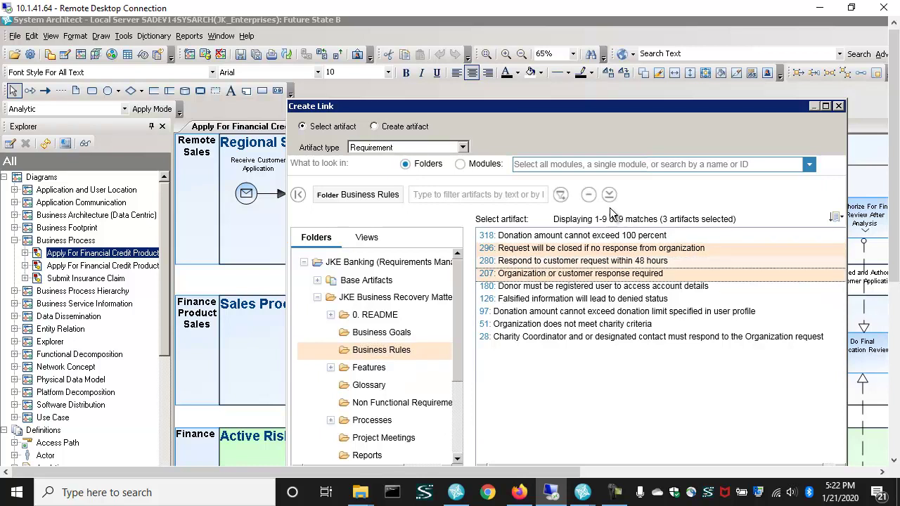
left_click_drag(603, 108, 556, 49)
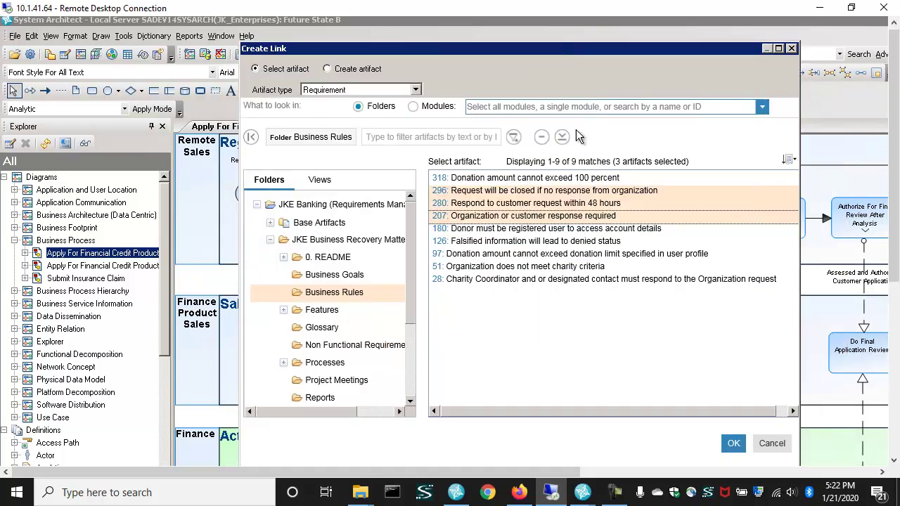
left_click(732, 442)
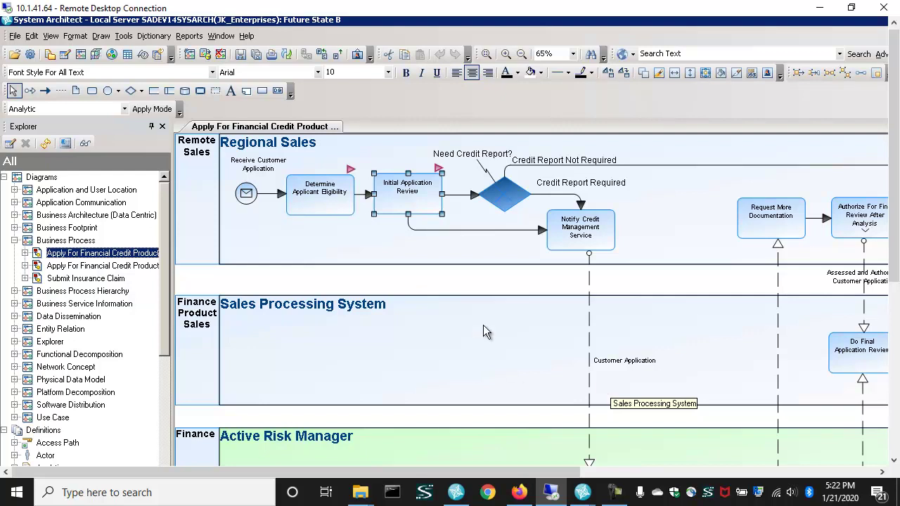
left_click(447, 277)
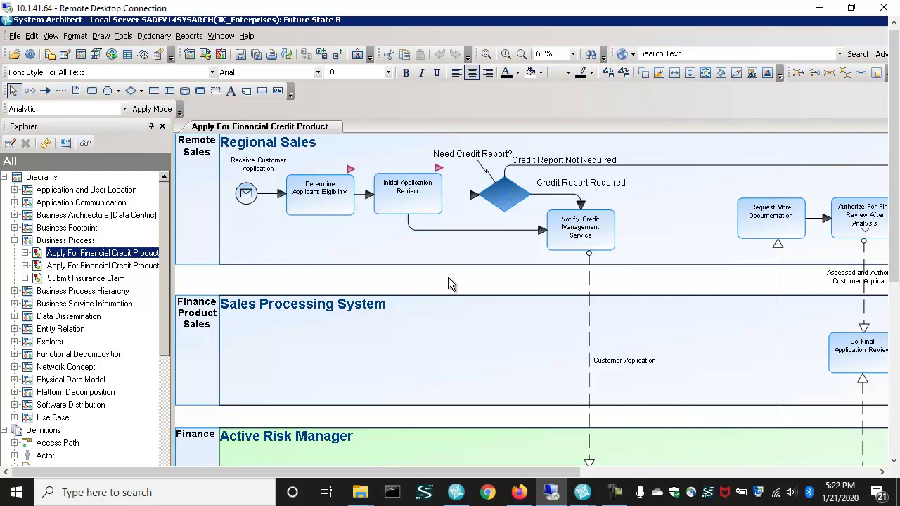
left_click(437, 172)
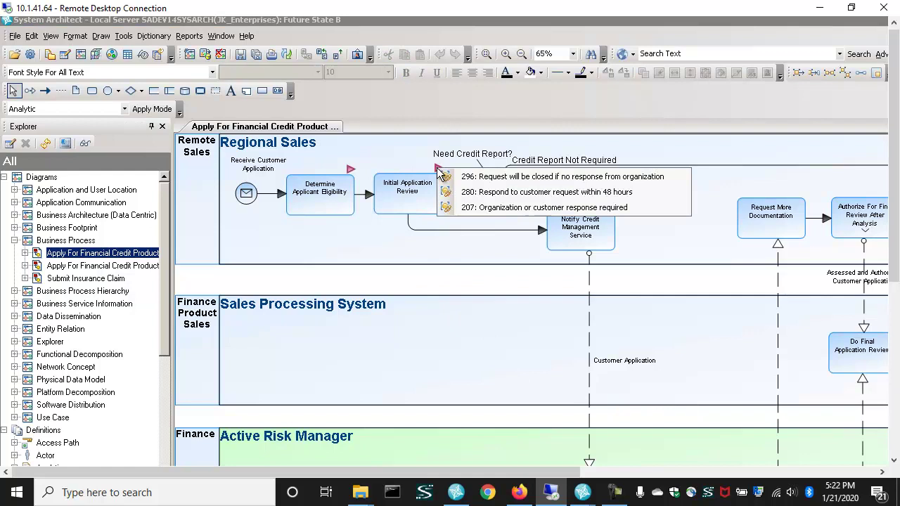
left_click(367, 276)
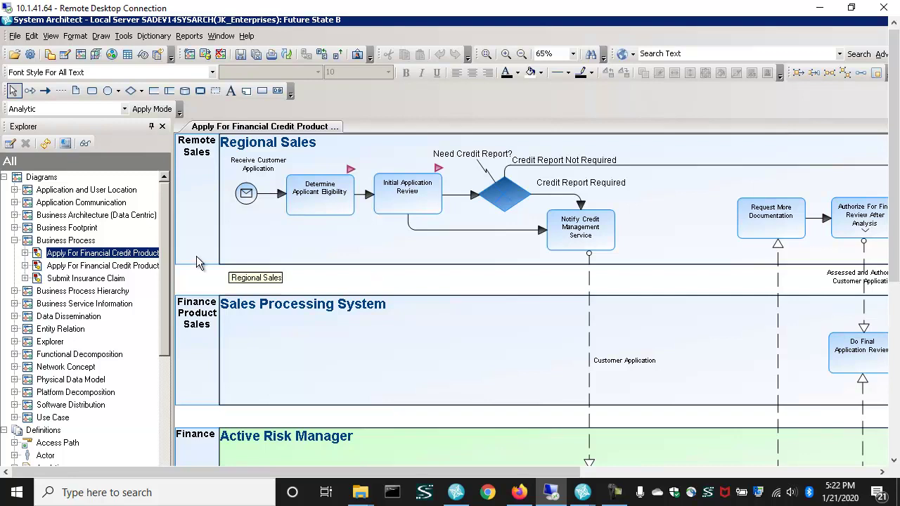
- Expand OSLC Link under Definitions in the Explorer to show requirements 126, 207, 280 and 296
double_click(43, 179)
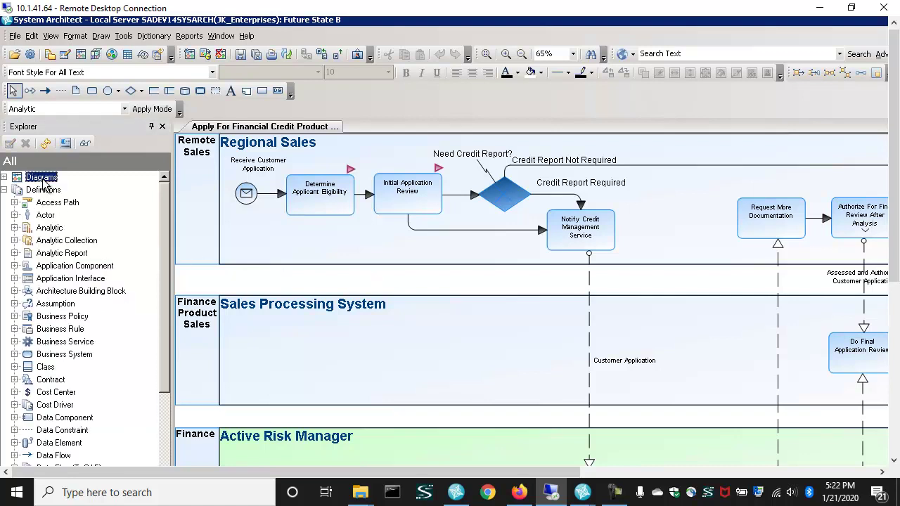
left_click(72, 320)
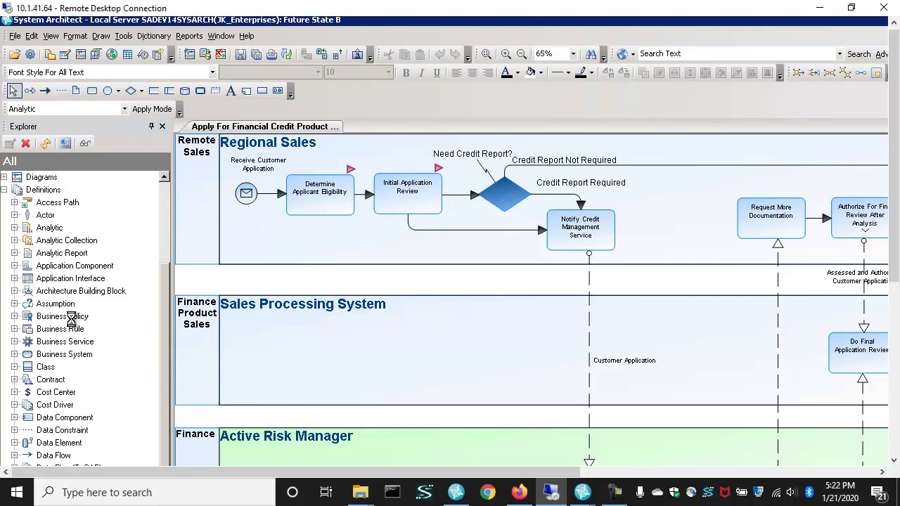
scroll(74, 327, "down", 5)
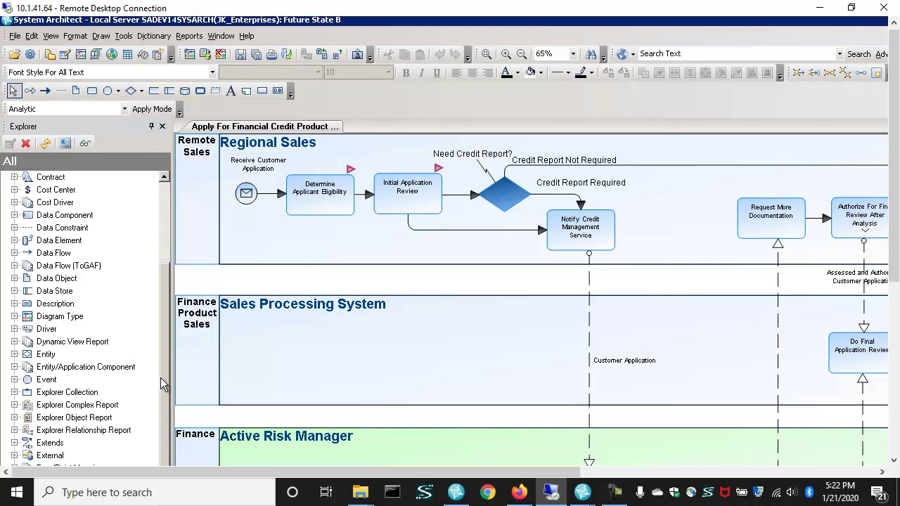
scroll(105, 383, "down", 4)
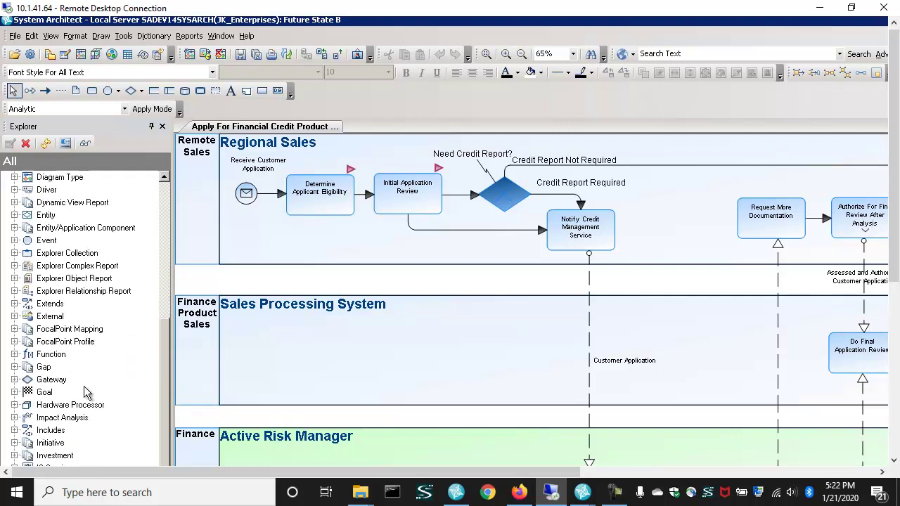
scroll(85, 392, "down", 4)
left_click(95, 427)
scroll(97, 415, "down", 1)
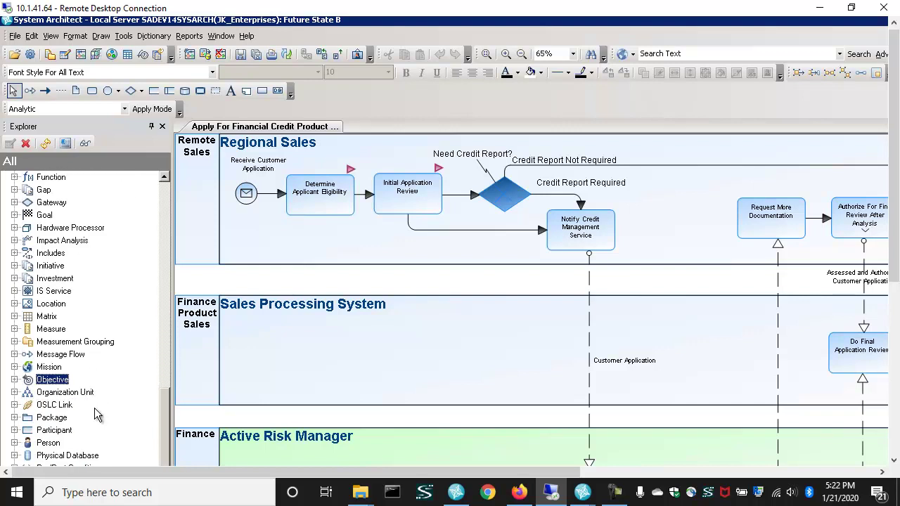
scroll(97, 415, "down", 1)
double_click(59, 394)
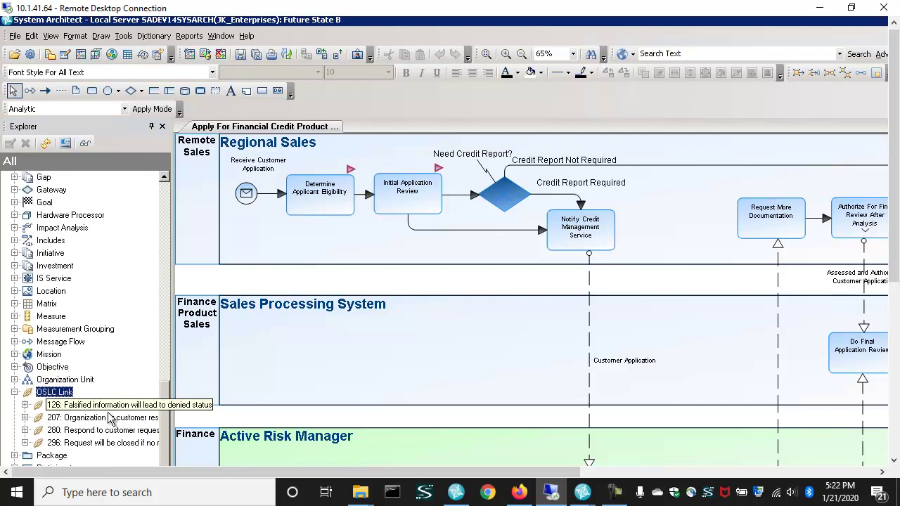
double_click(91, 405)
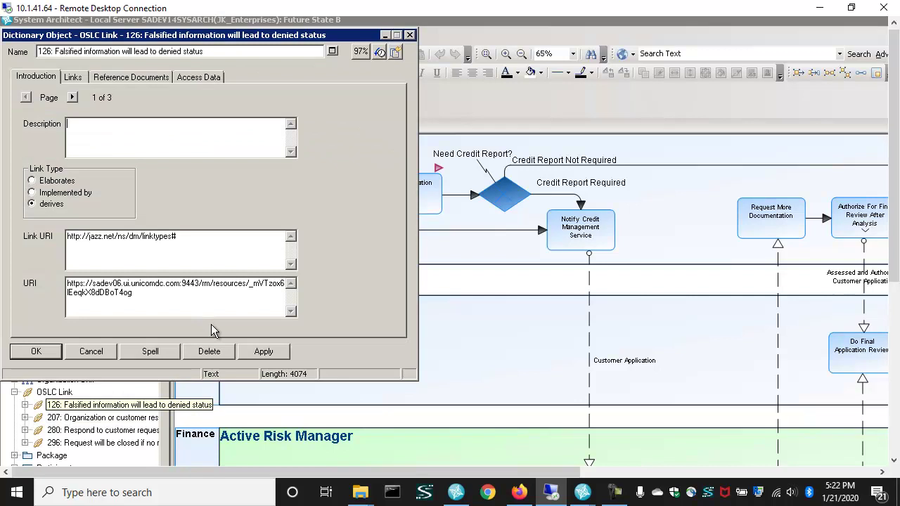
left_click(210, 34)
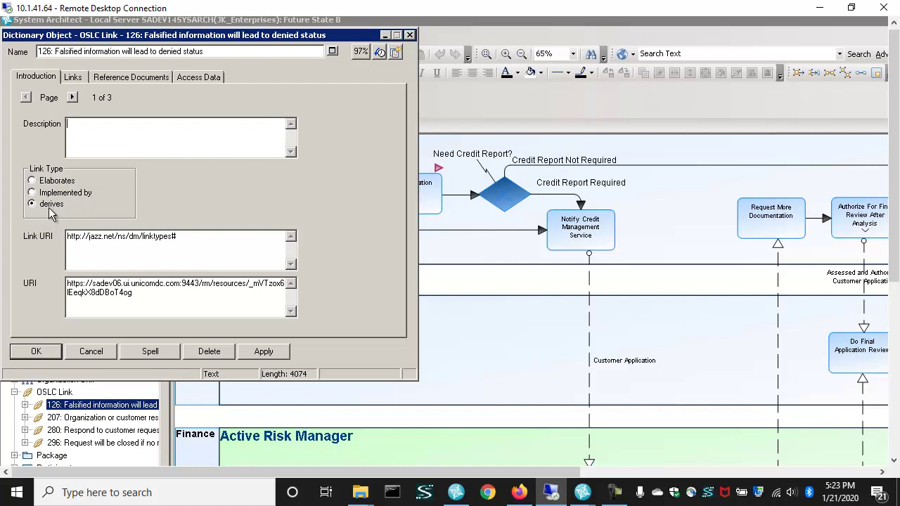
left_click(72, 97)
left_click_drag(115, 176, 254, 175)
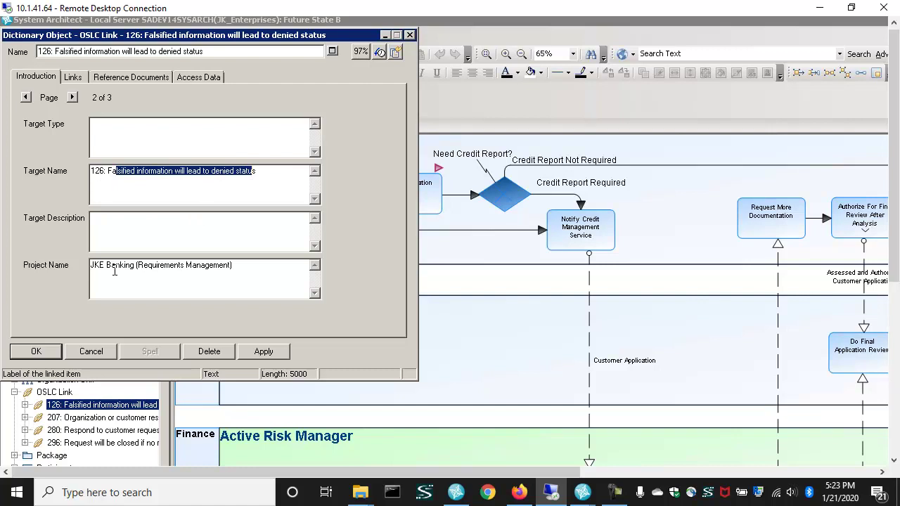
left_click(73, 97)
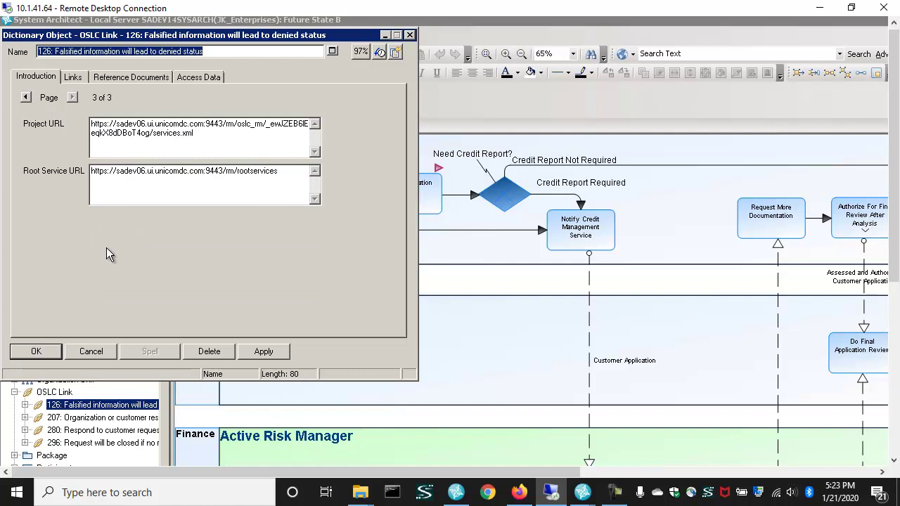
left_click(42, 350)
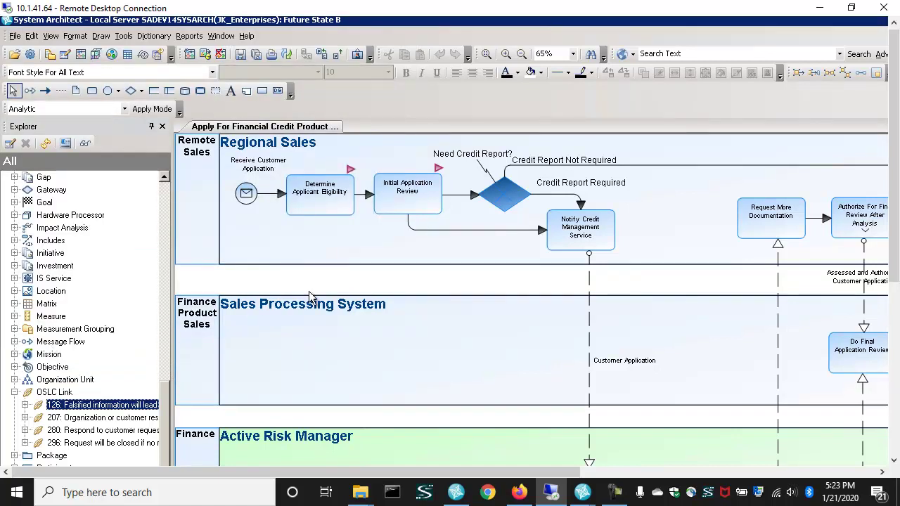
- Run the 'Requirements Linked to Architecture via OSLC -- Generate to HTML' report
left_click(189, 36)
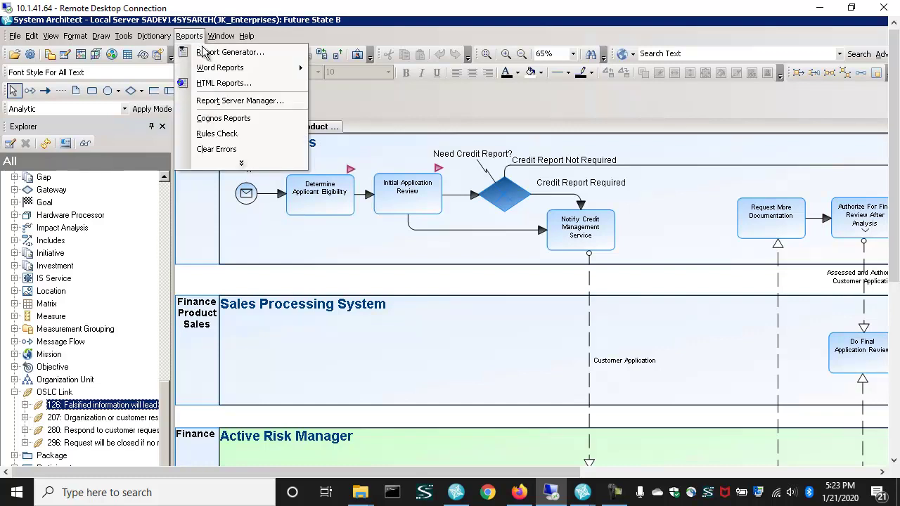
left_click(202, 52)
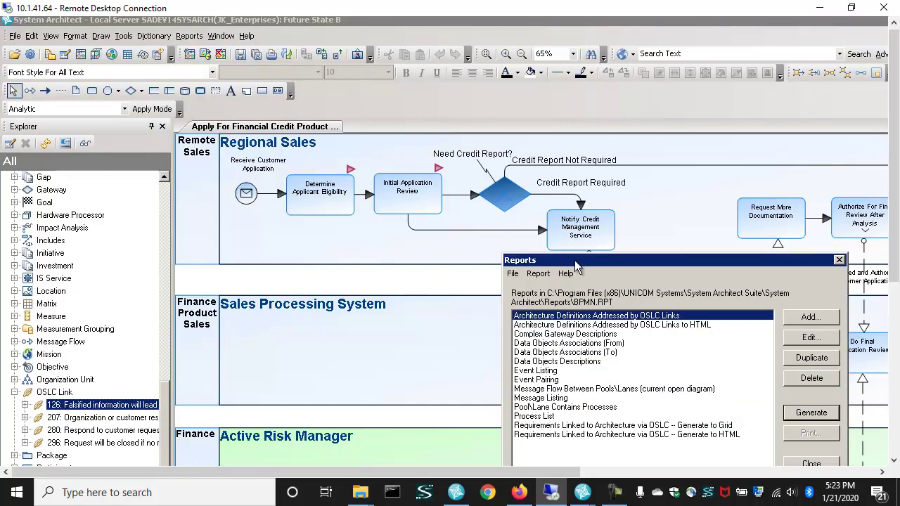
left_click_drag(575, 266, 348, 112)
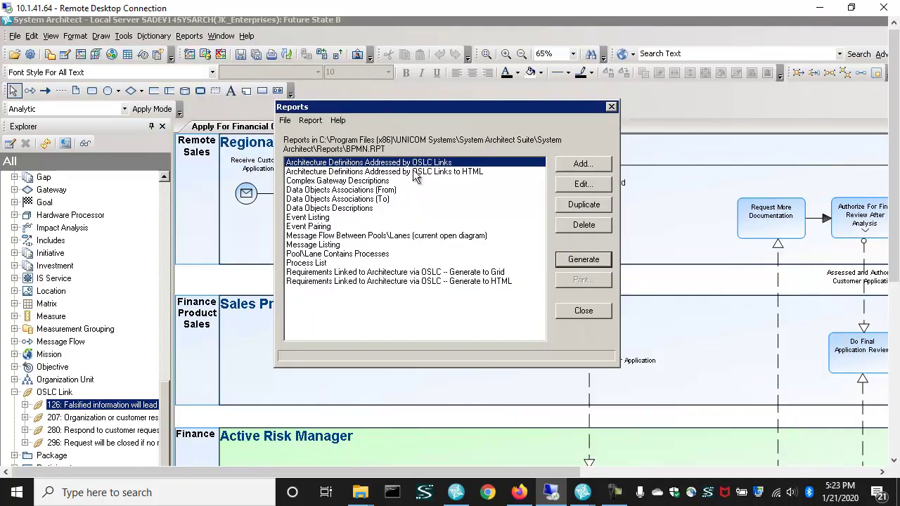
double_click(399, 280)
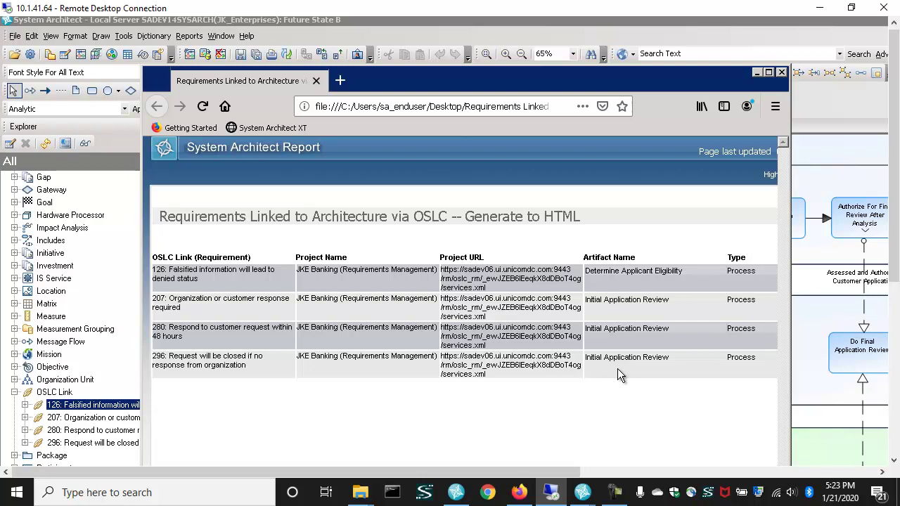
- Close the Firefox window showing the HTML report of the four OSLC-linked requirements
left_click(781, 73)
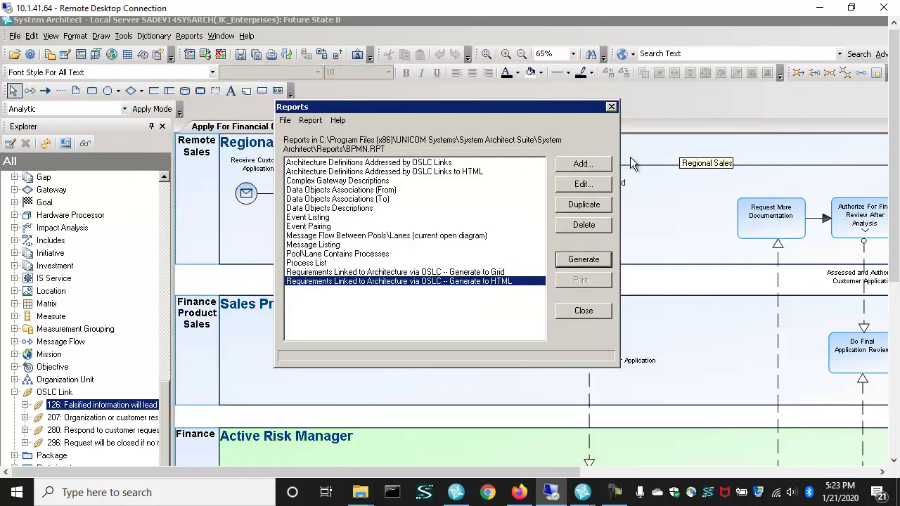
- Close the reports list and start a new diagram from the Explorer's Diagrams category
left_click(578, 312)
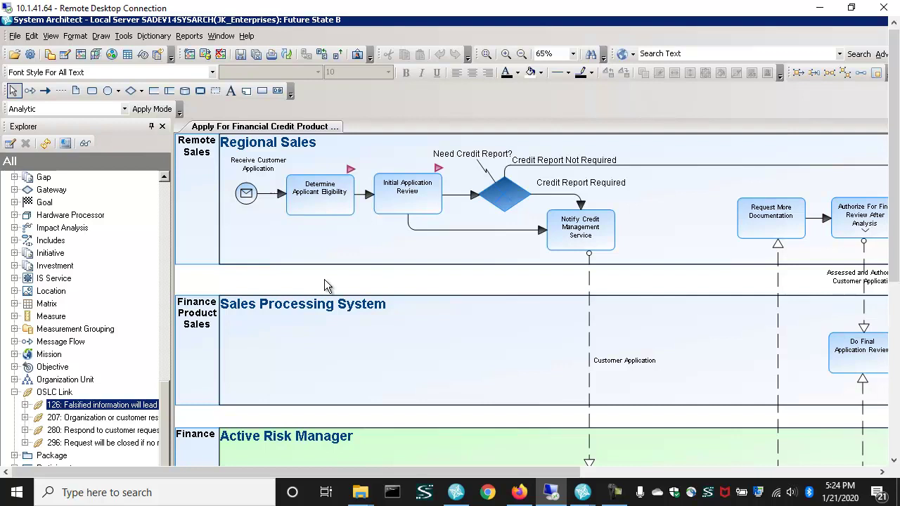
left_click_drag(163, 401, 163, 197)
left_click(44, 178)
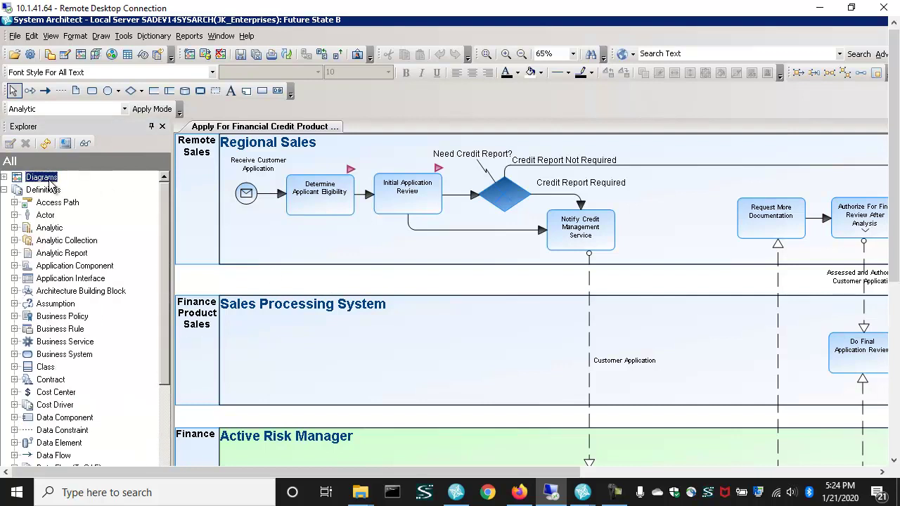
right_click(50, 179)
left_click(79, 205)
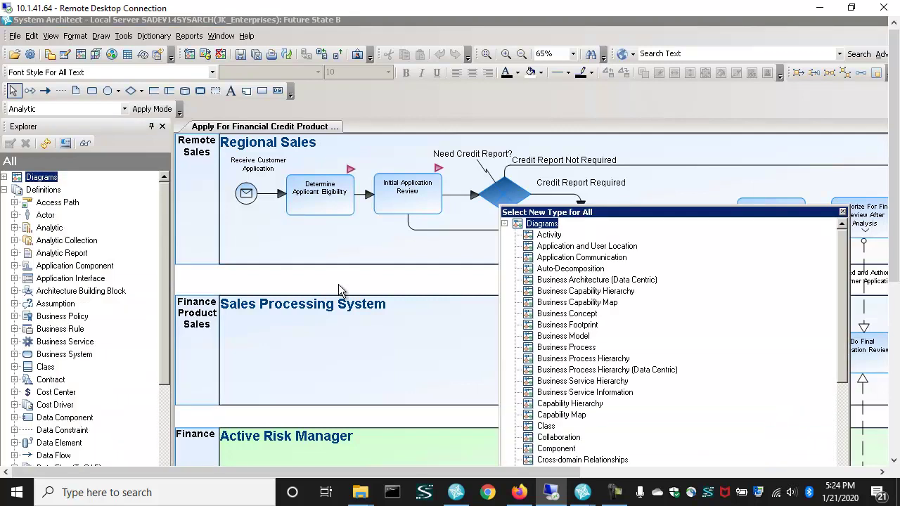
- Choose Explorer as the new diagram's type
left_click_drag(628, 217, 415, 119)
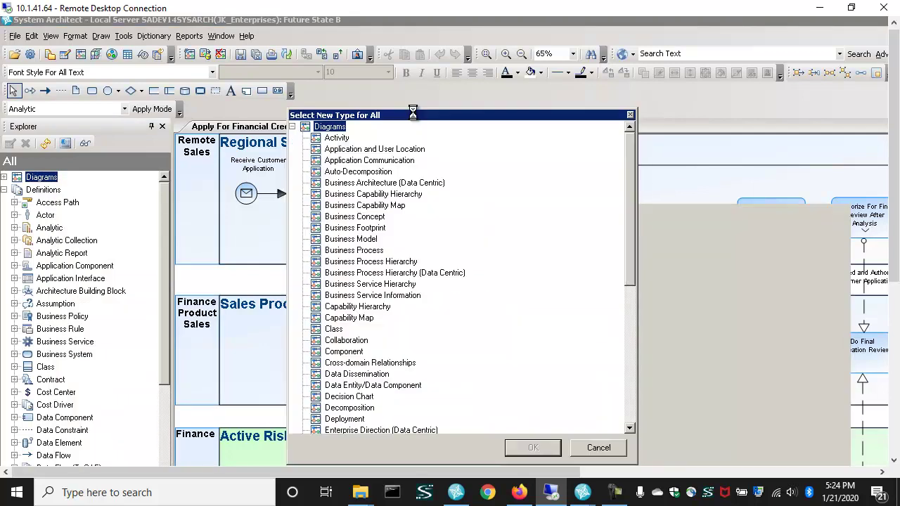
left_click(349, 363)
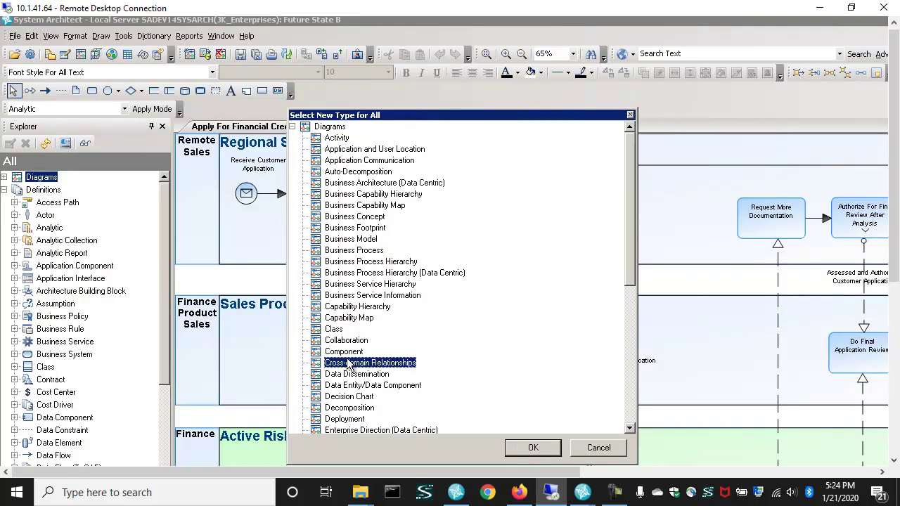
key("e")
scroll(366, 362, "down", 3)
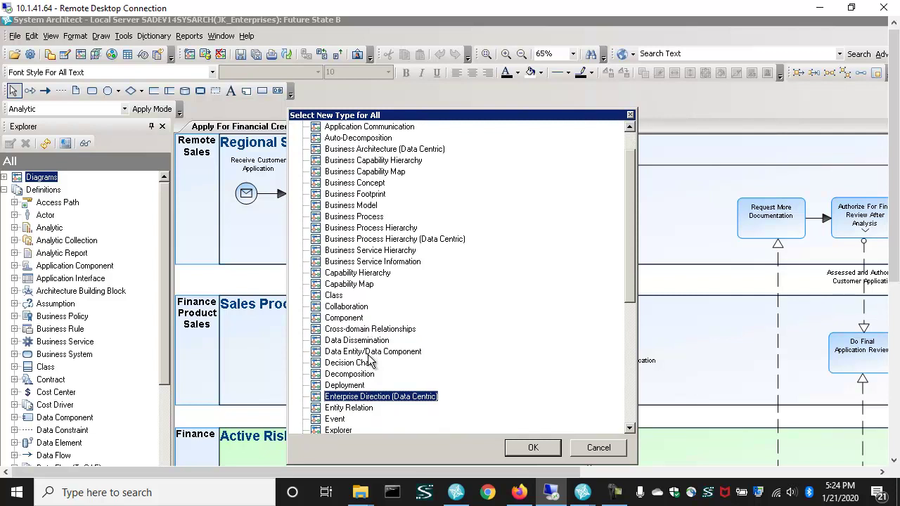
left_click(341, 420)
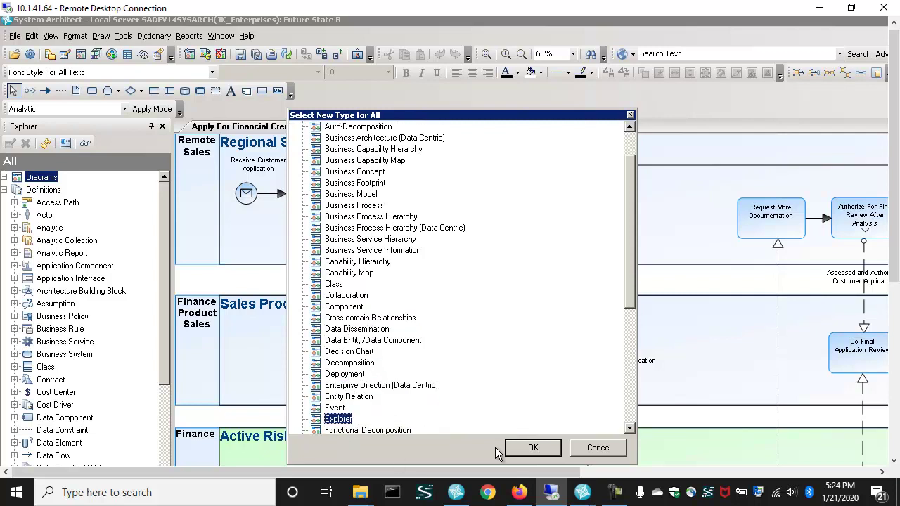
left_click(533, 448)
- Name the new Explorer diagram 'Requirements Satisfied by the Architecture'
left_click_drag(628, 320, 539, 302)
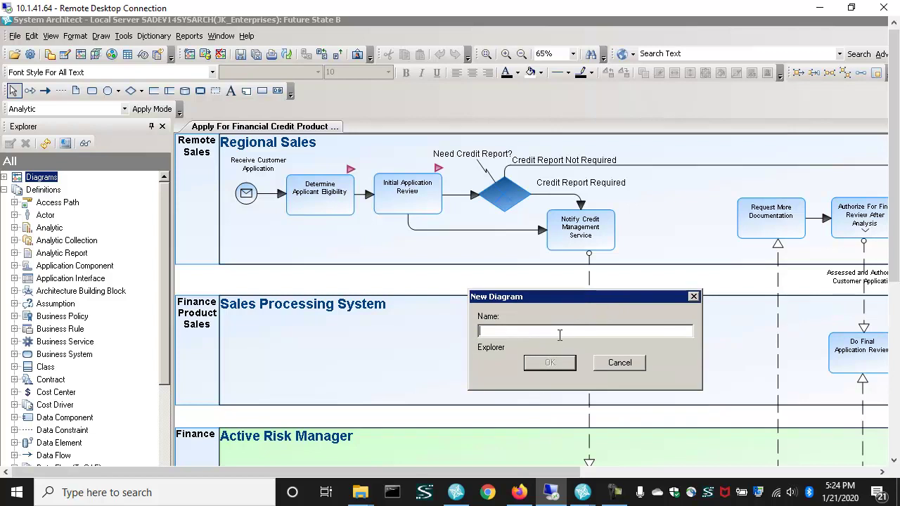
type("Requirements Satisfied by the Ar")
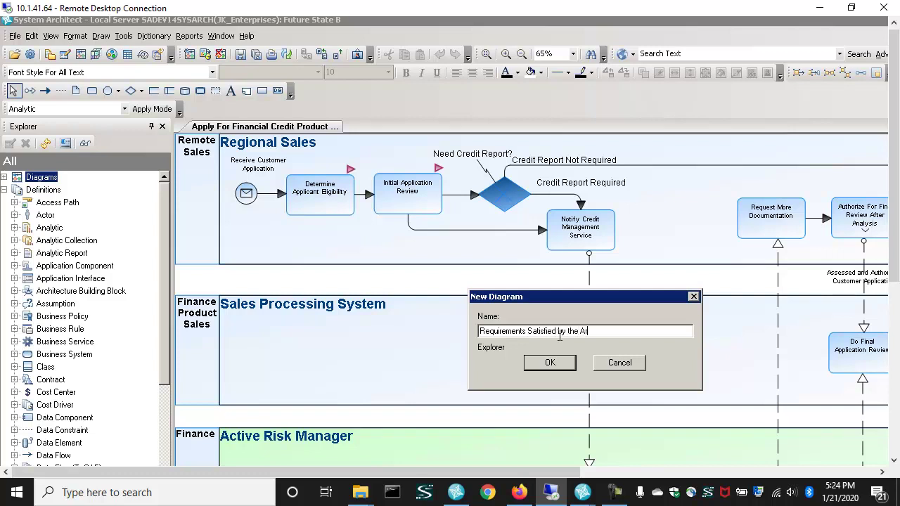
type("chitecture")
left_click(552, 363)
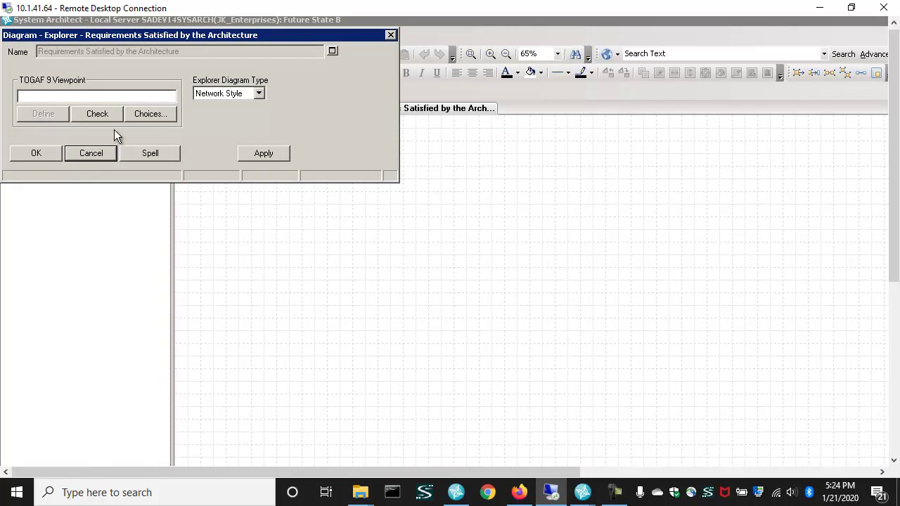
- Set the diagram's TOGAF 9 Viewpoint to Generic Explorer Diagram
left_click(159, 115)
left_click_drag(224, 161, 98, 98)
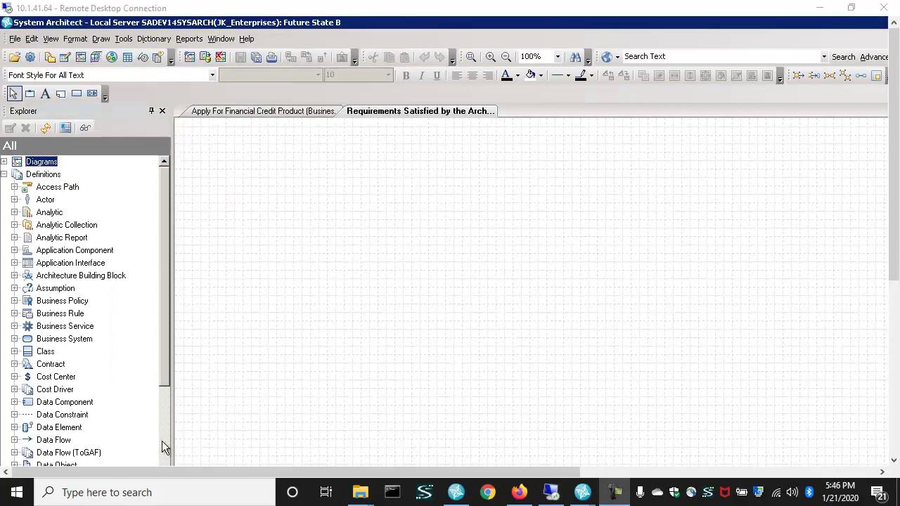
scroll(162, 440, "down", 10)
- Drag all four OSLC links onto the diagram and zoom out to see them
left_click(62, 364)
left_click_drag(62, 364, 246, 178)
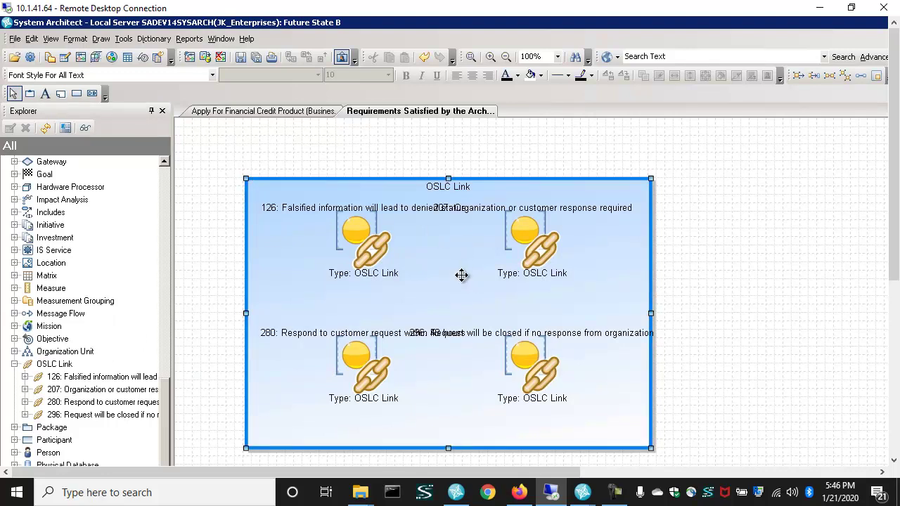
left_click(508, 56)
left_click(507, 55)
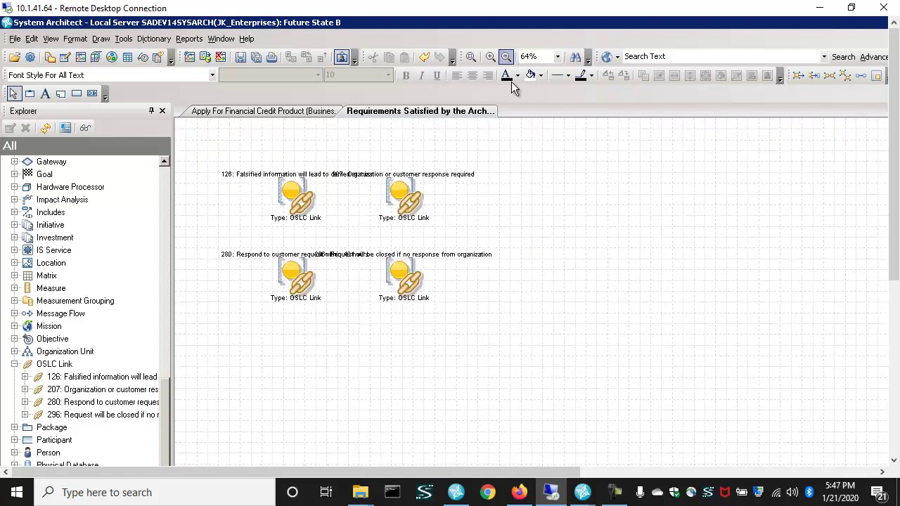
- Show OSLC link 296's immediate relatives, then select the Initial Application Review process
left_click(402, 291)
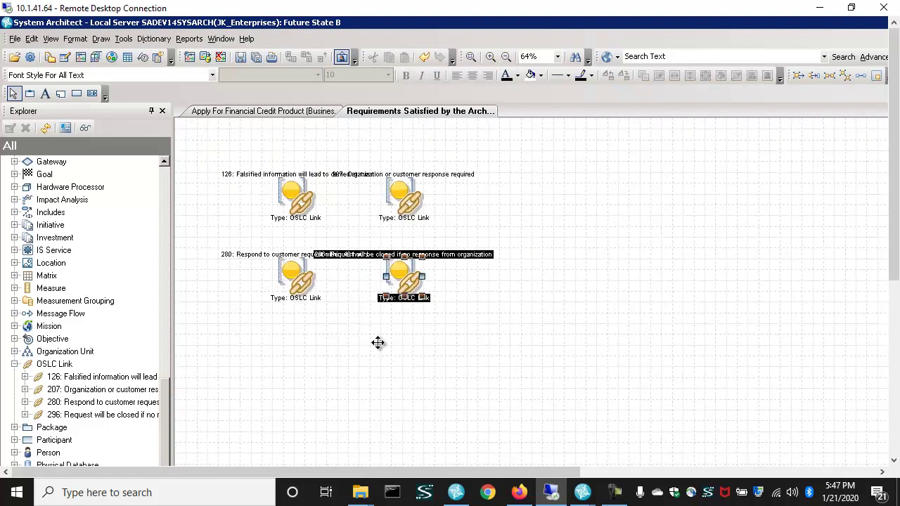
left_click(32, 39)
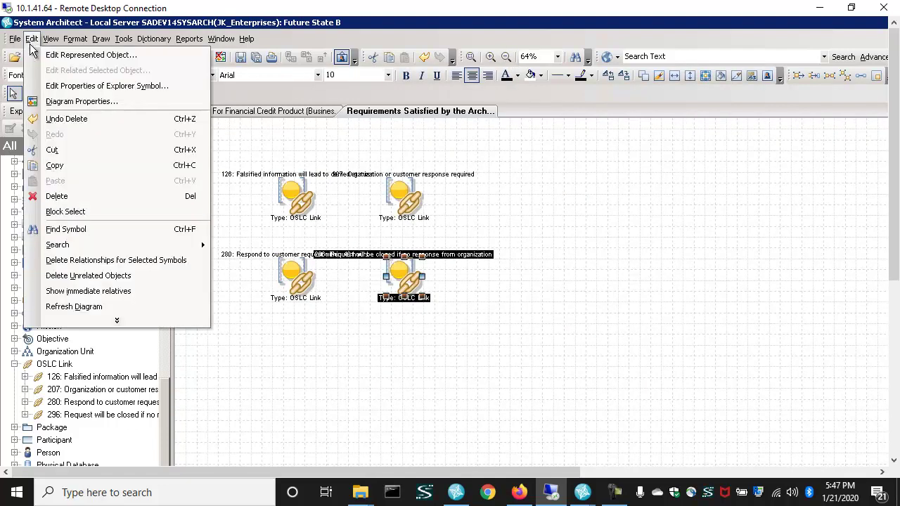
left_click(83, 291)
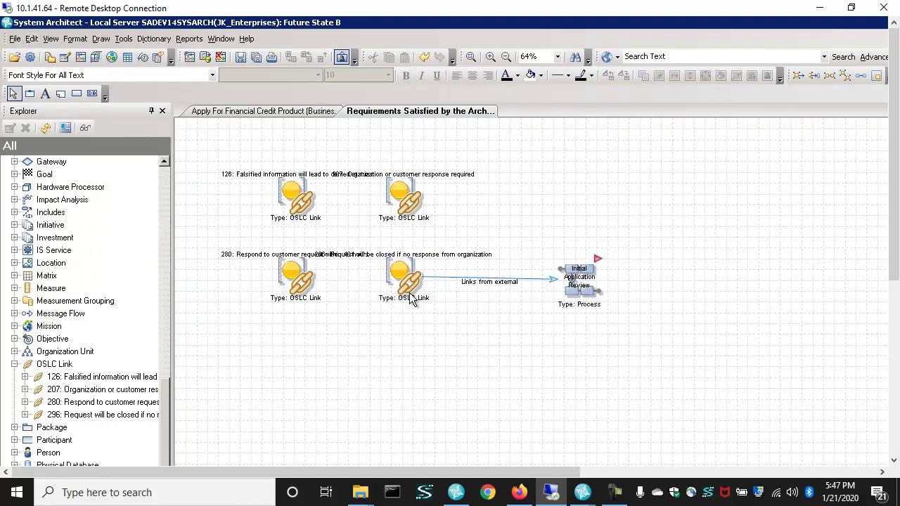
left_click(585, 303)
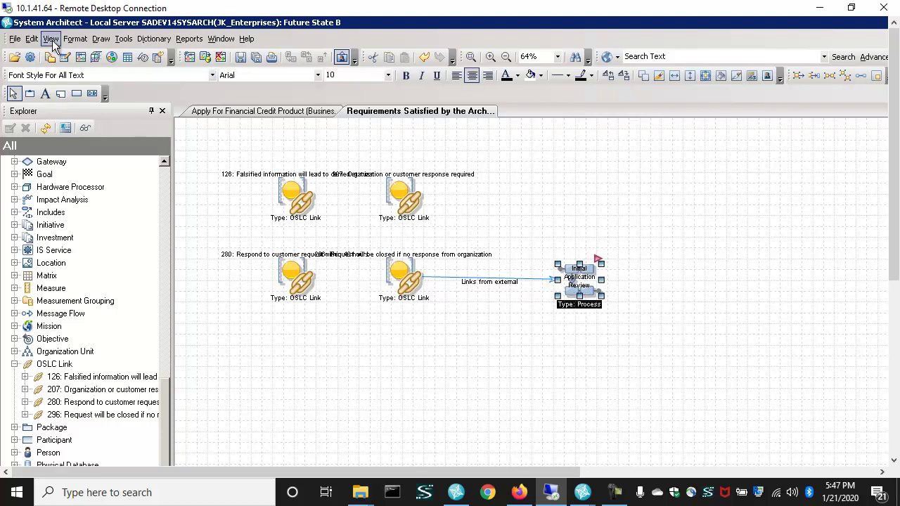
left_click(32, 38)
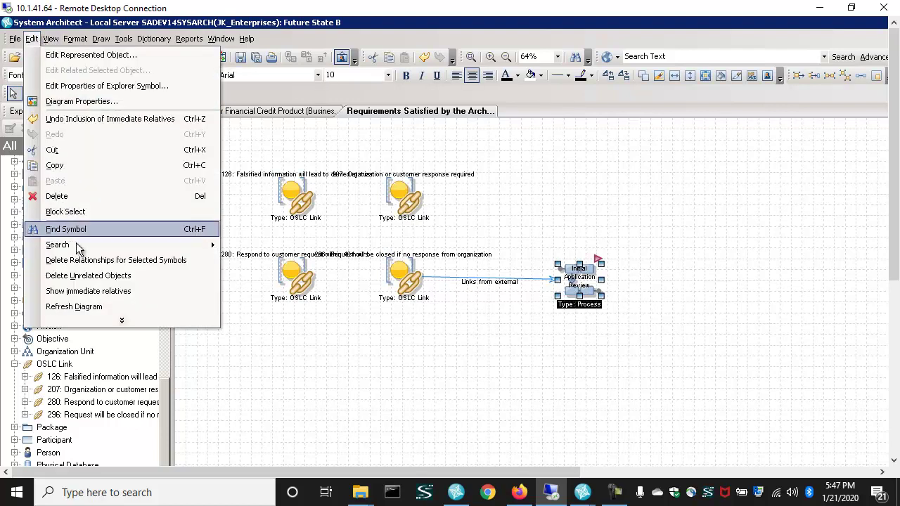
- Add the Initial Application Review process's related items and move link 280 lower
left_click(78, 291)
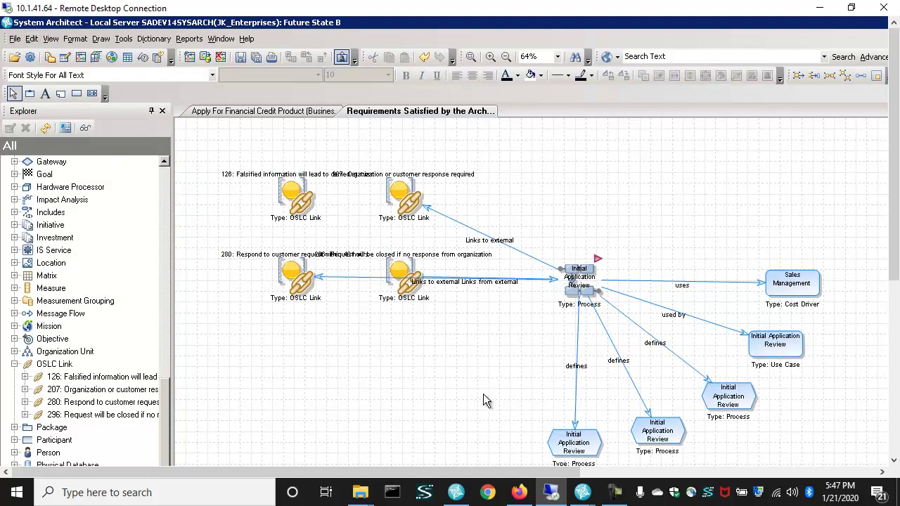
left_click(295, 278)
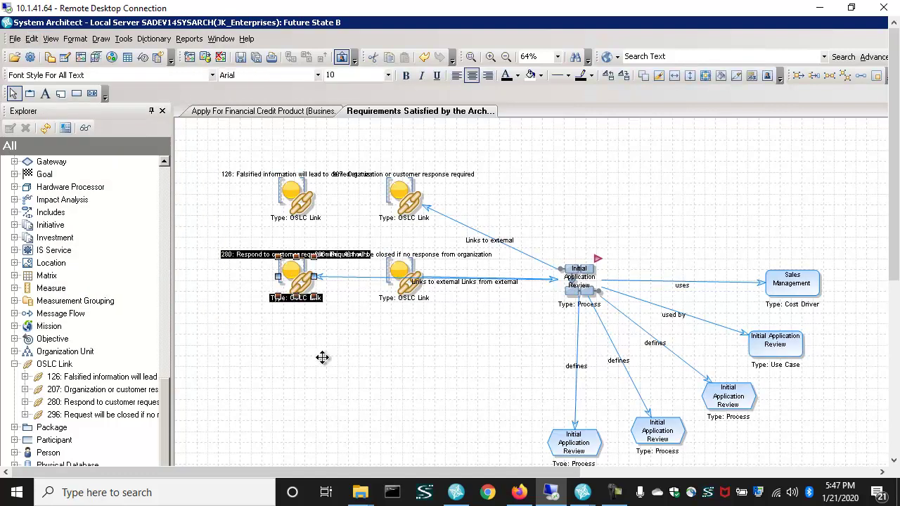
left_click_drag(322, 358, 342, 412)
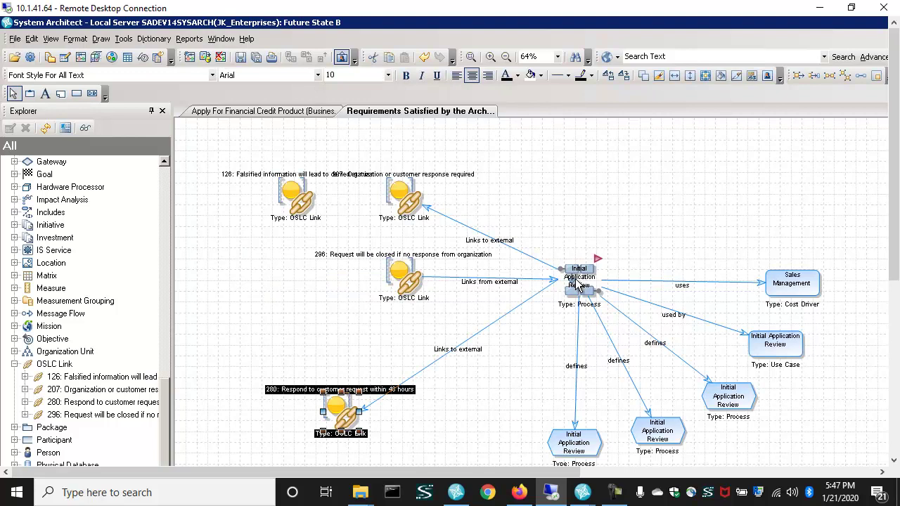
- Delete and restore the 126 OSLC link, zoom out, and select the Initial Application Review use case
left_click(301, 206)
key("Delete")
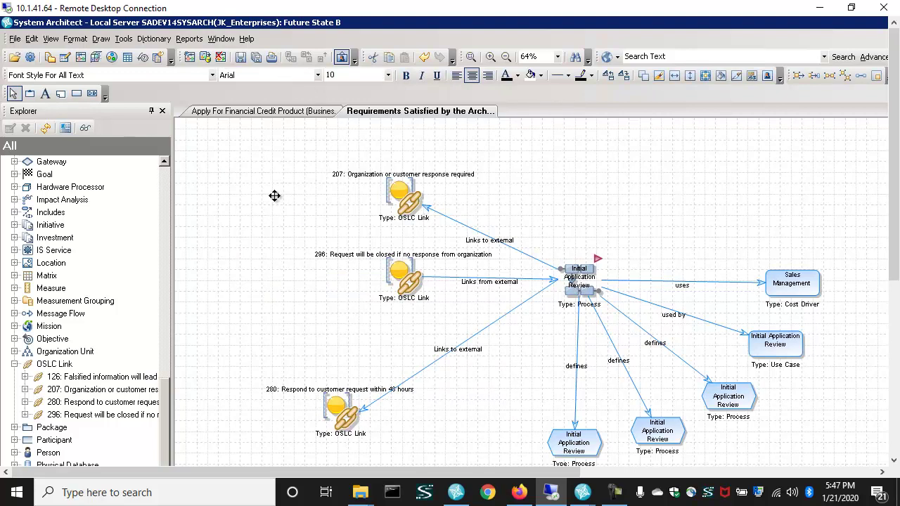
key("ctrl+z")
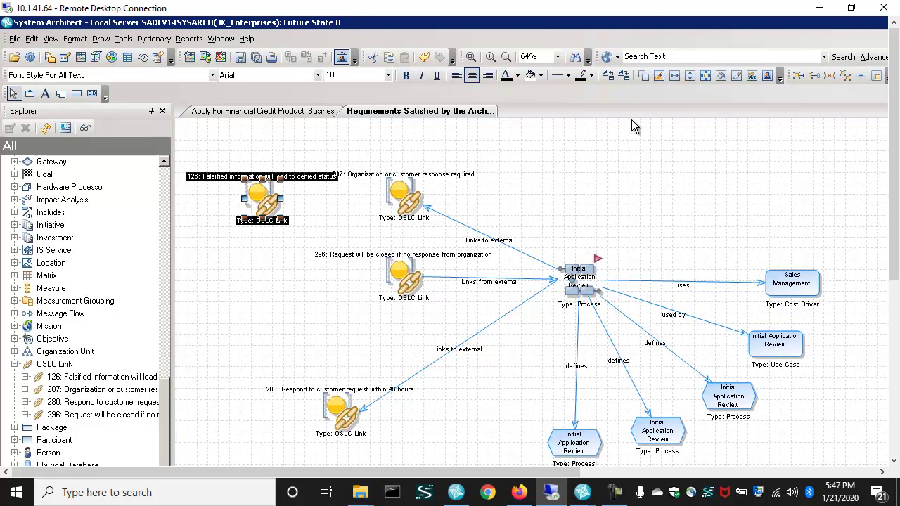
left_click(505, 56)
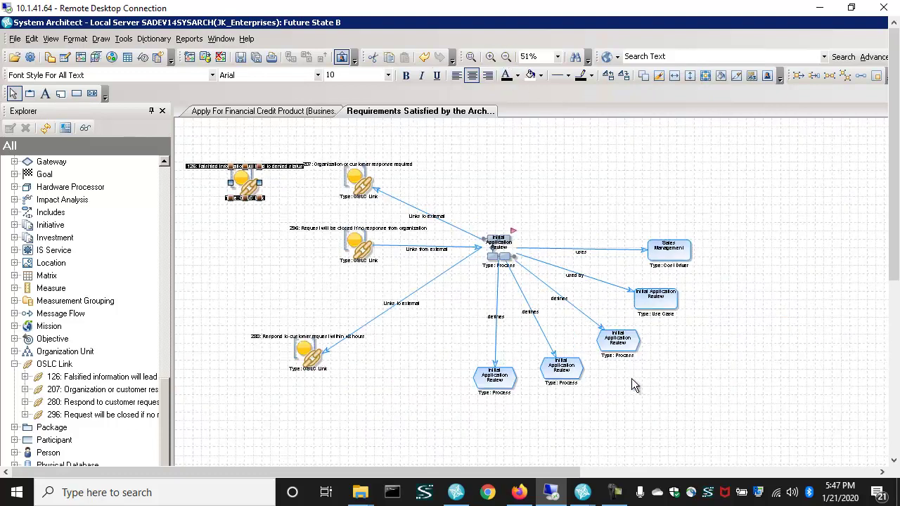
left_click(662, 301)
- Show the Initial Application Review use case's immediate relatives on the diagram
left_click(31, 39)
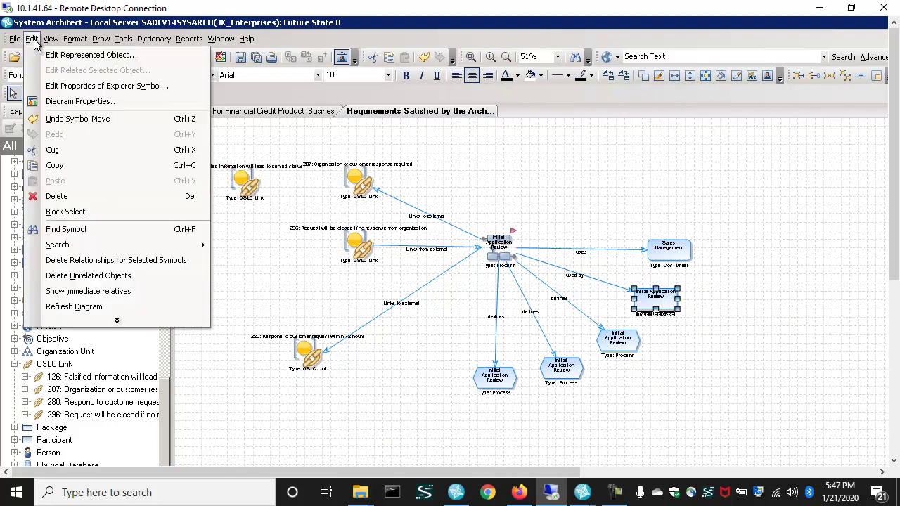
left_click(100, 291)
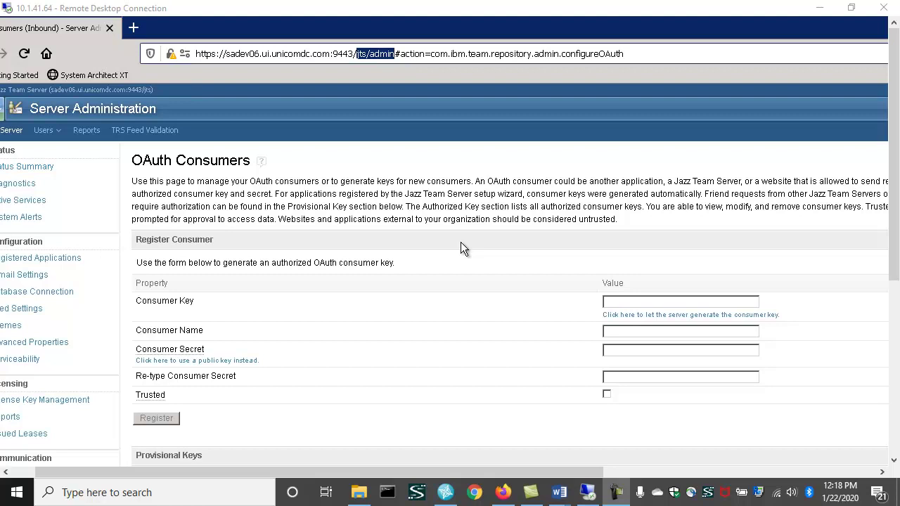
- Enter sadev14b as both the custom consumer key and the consumer name
left_click(630, 301)
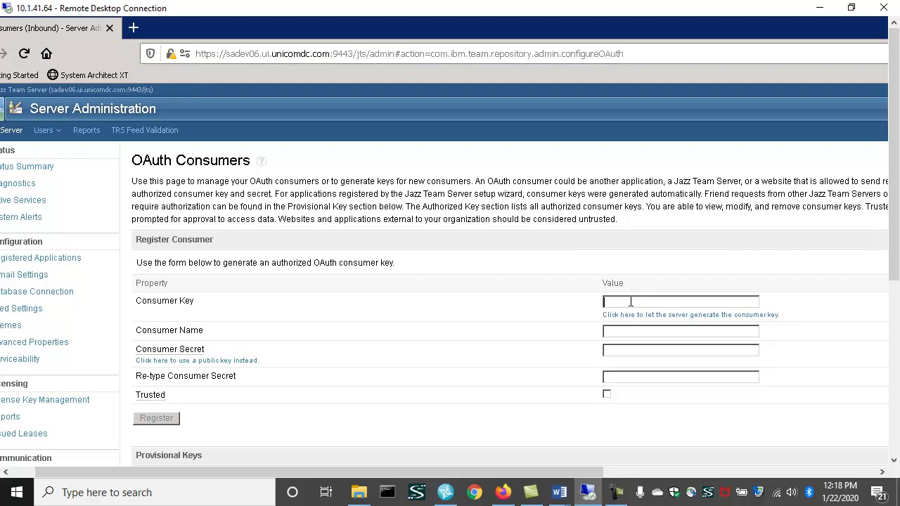
left_click(681, 318)
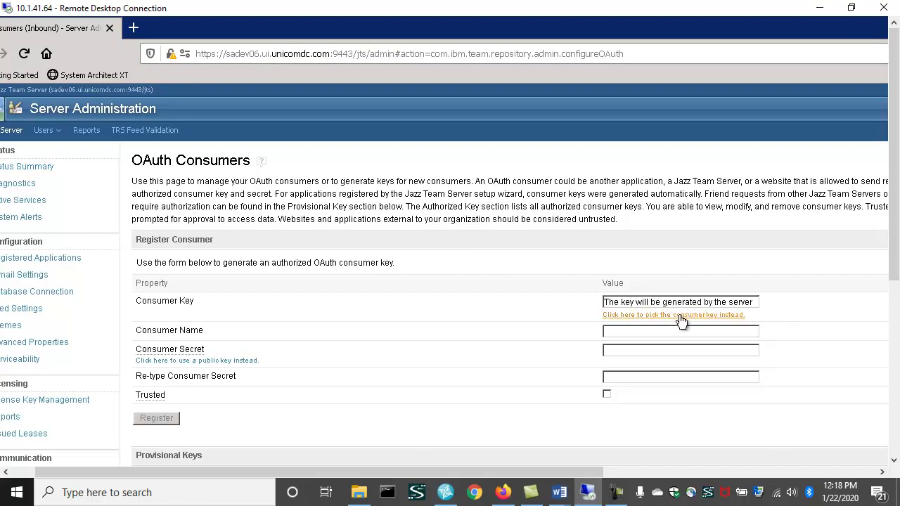
left_click(681, 317)
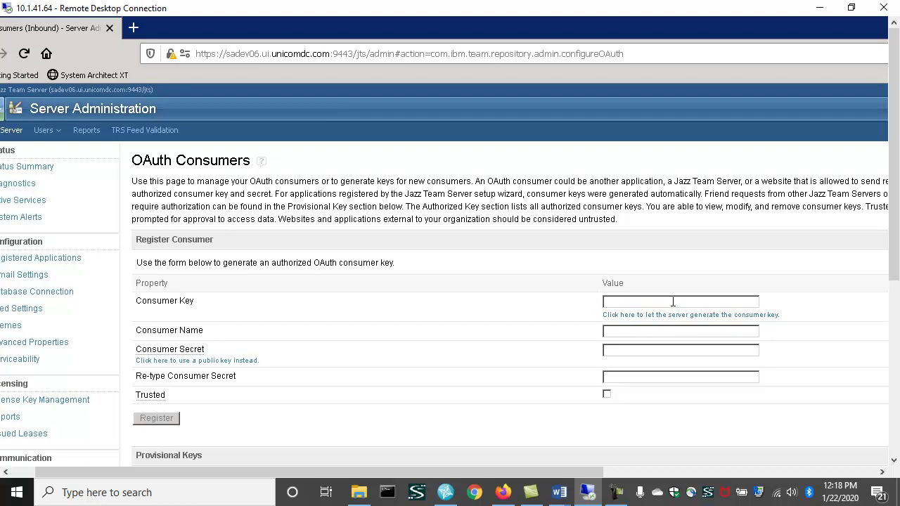
left_click(672, 302)
type("sadev14b")
left_click(622, 333)
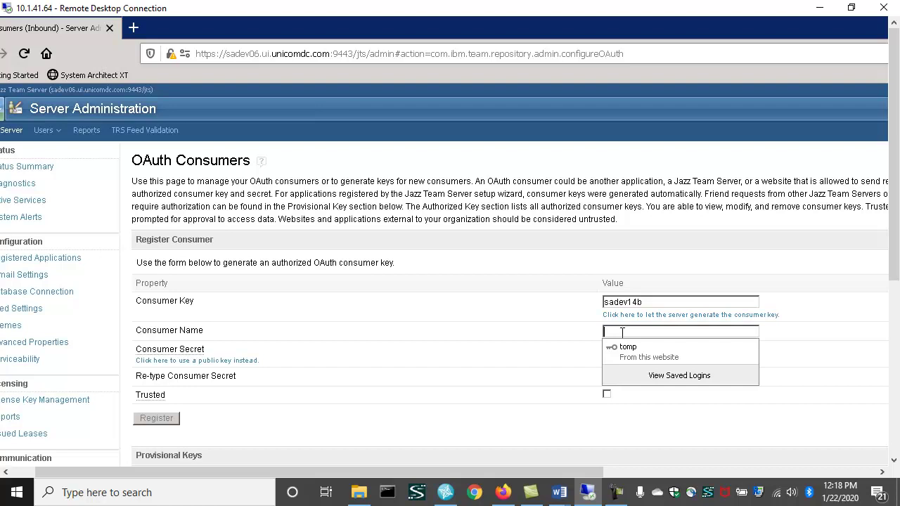
type("sadev")
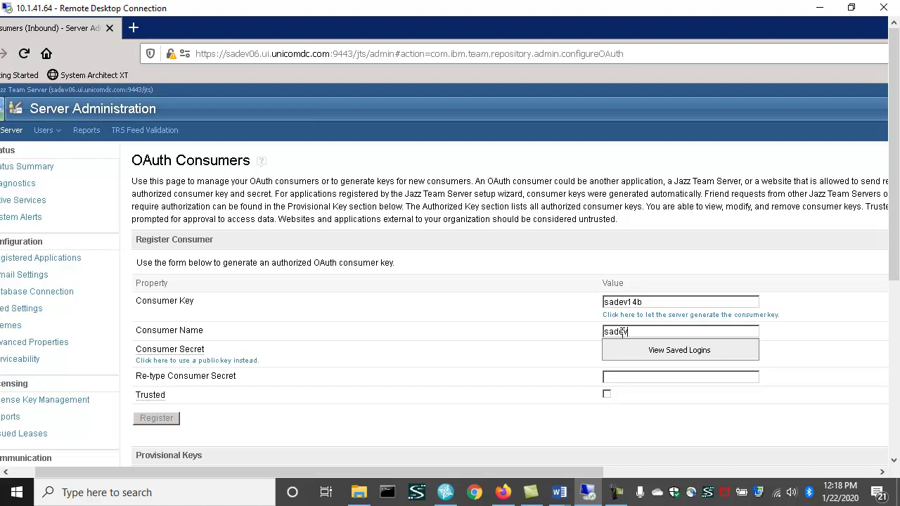
type("14b")
- Enter and confirm the consumer secret, then register the new OAuth consumer
left_click(807, 352)
left_click(664, 349)
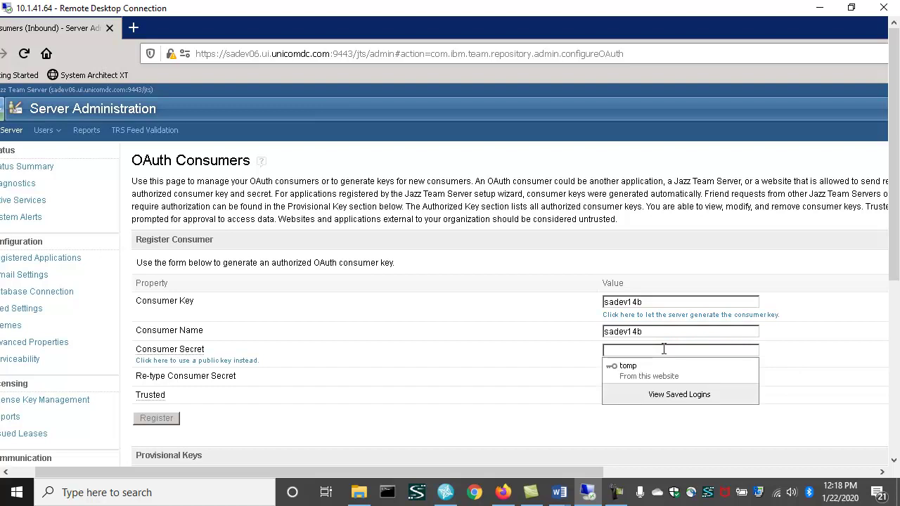
type("******")
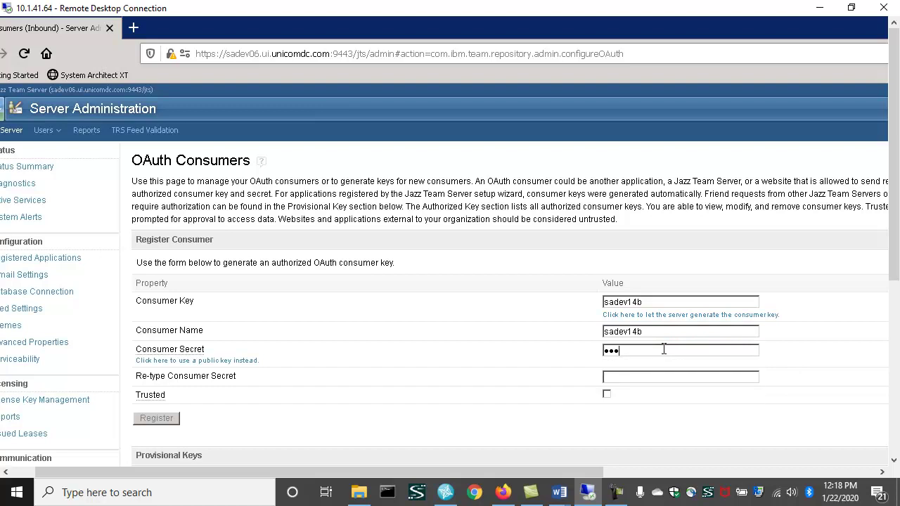
type("****")
left_click(627, 379)
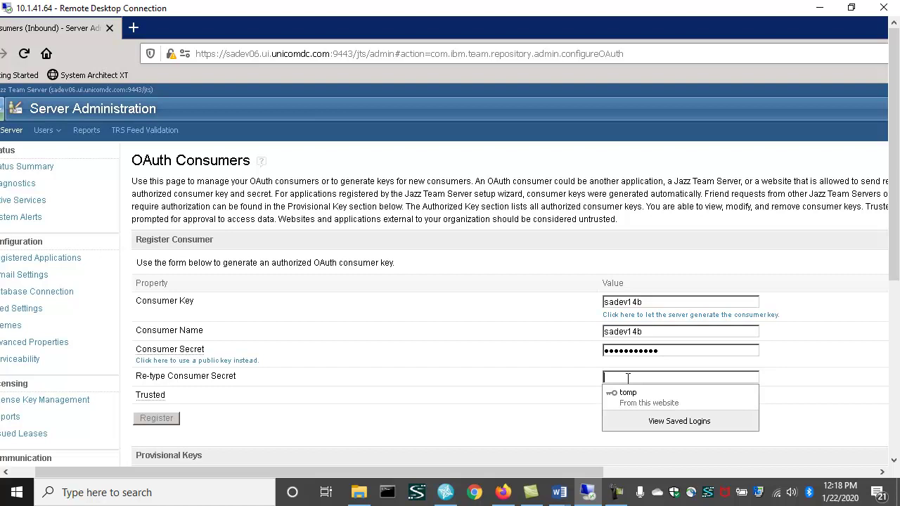
type("********")
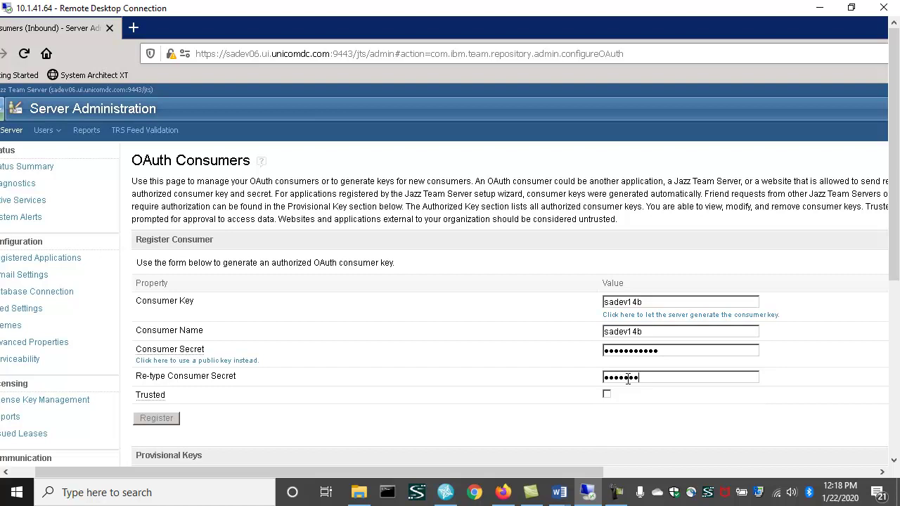
type("***")
left_click(573, 437)
left_click(168, 420)
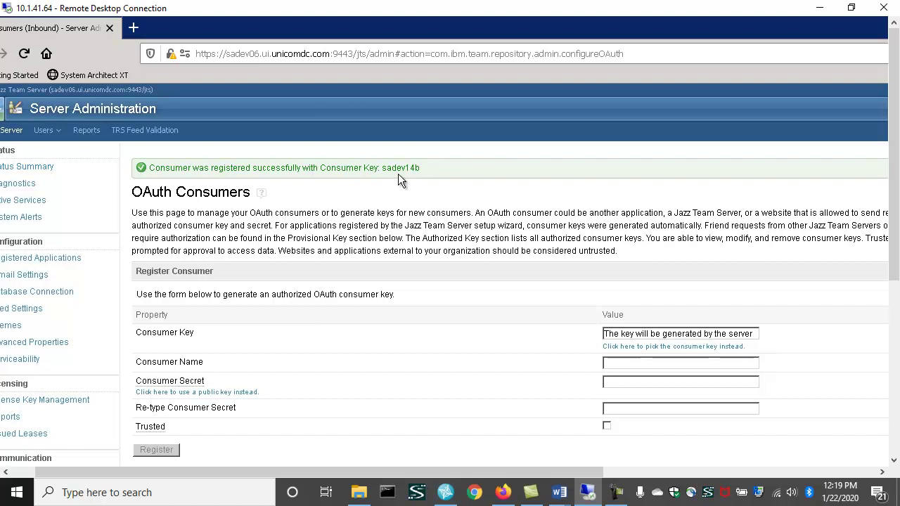
scroll(449, 349, "down", 6)
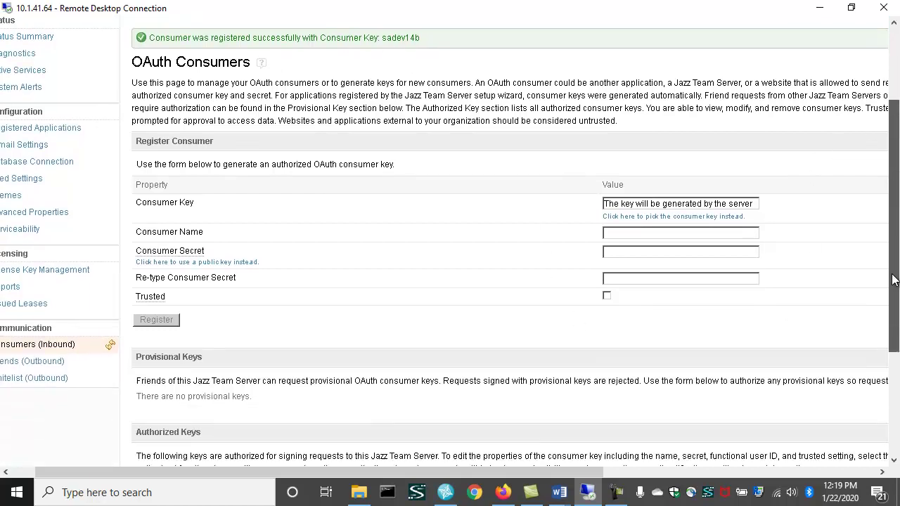
scroll(332, 321, "down", 6)
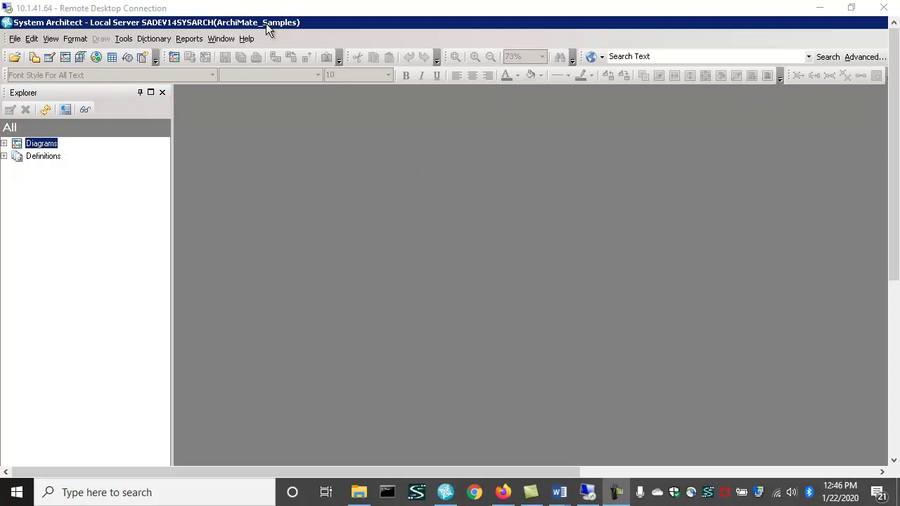
- Open Tools > Service Provider Configuration and bring its window fully into view
left_click(124, 40)
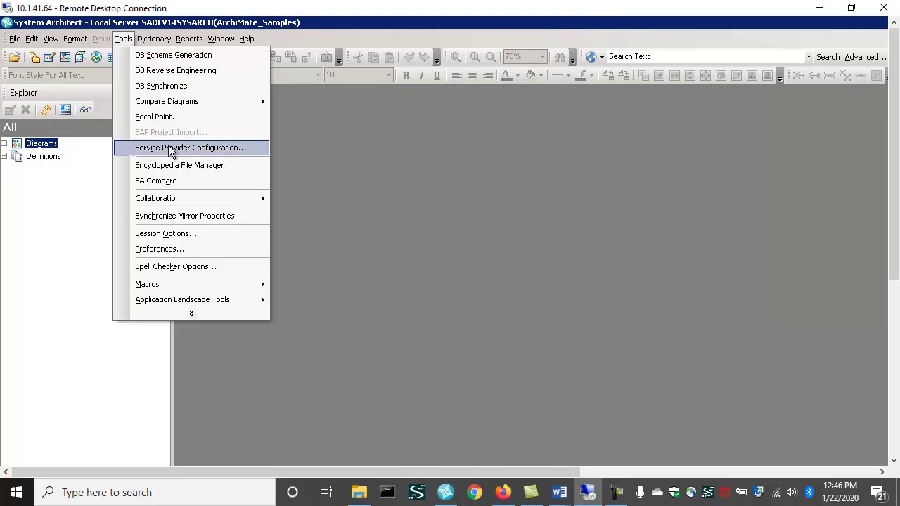
left_click(193, 149)
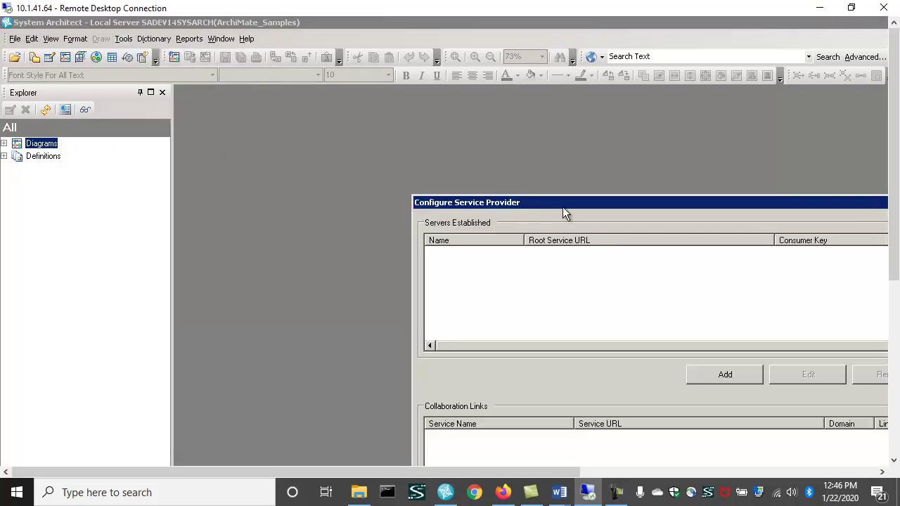
left_click_drag(581, 204, 343, 66)
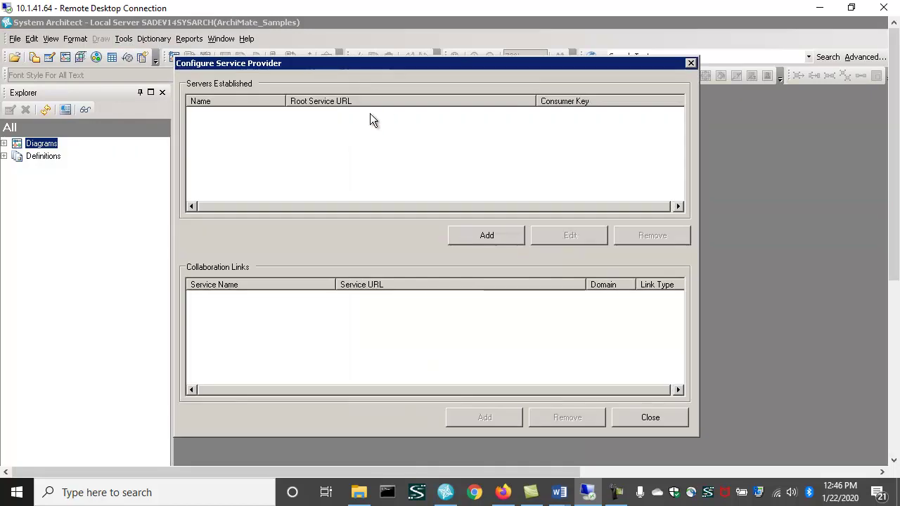
- Register server sadev14b with the pasted rootservices URL, consumer key sadev14b and secret
left_click(493, 239)
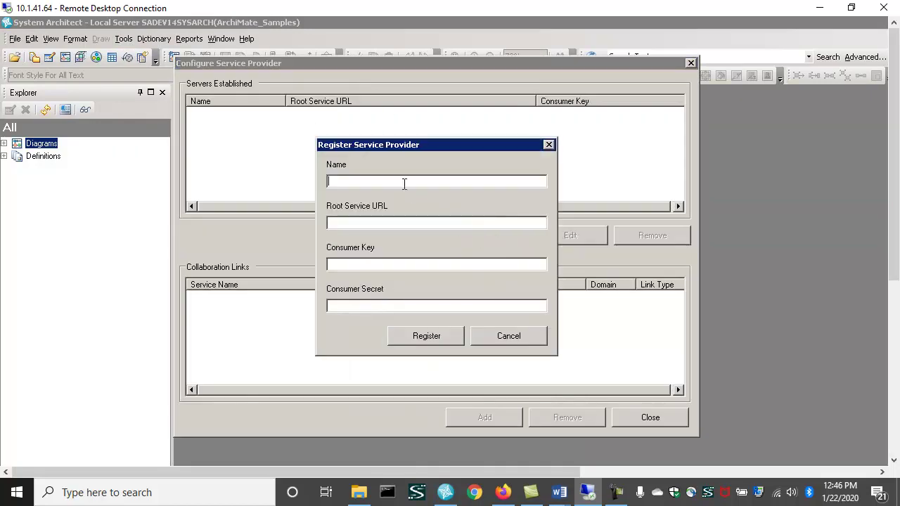
type("sadev14b")
left_click(390, 226)
type("https://sadev06.ui.unicomdc.com:9443/rm/rootservices")
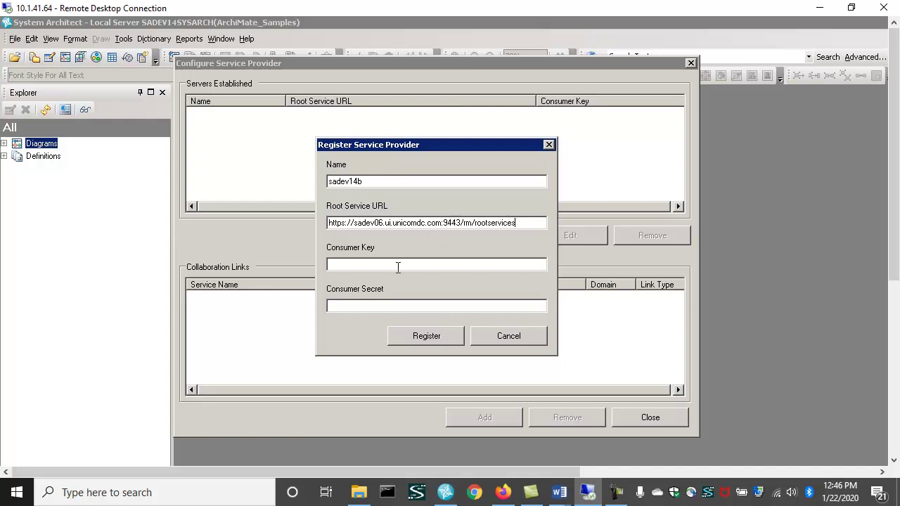
left_click(377, 265)
type("sadev")
type("b")
left_click(412, 309)
type("***********")
left_click(436, 336)
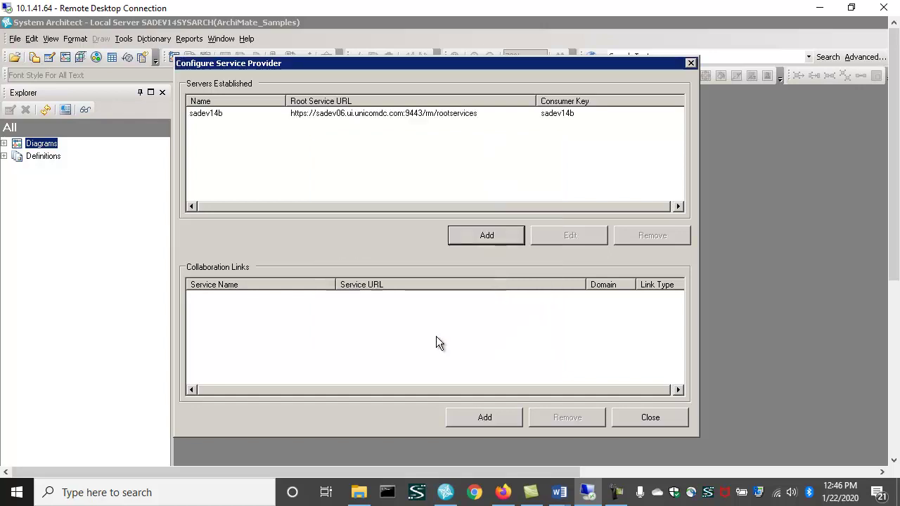
- Start a new collaboration link for server sadev14b, choosing it from the server list
left_click(369, 113)
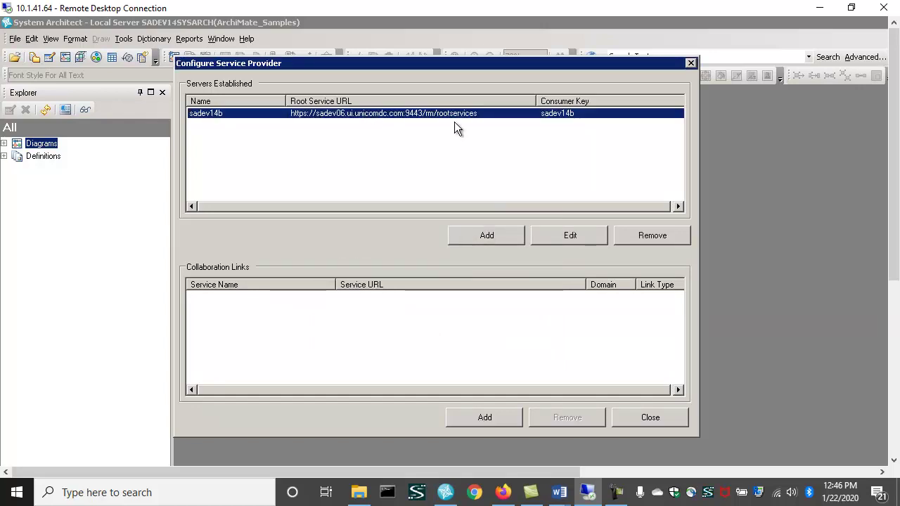
left_click(484, 418)
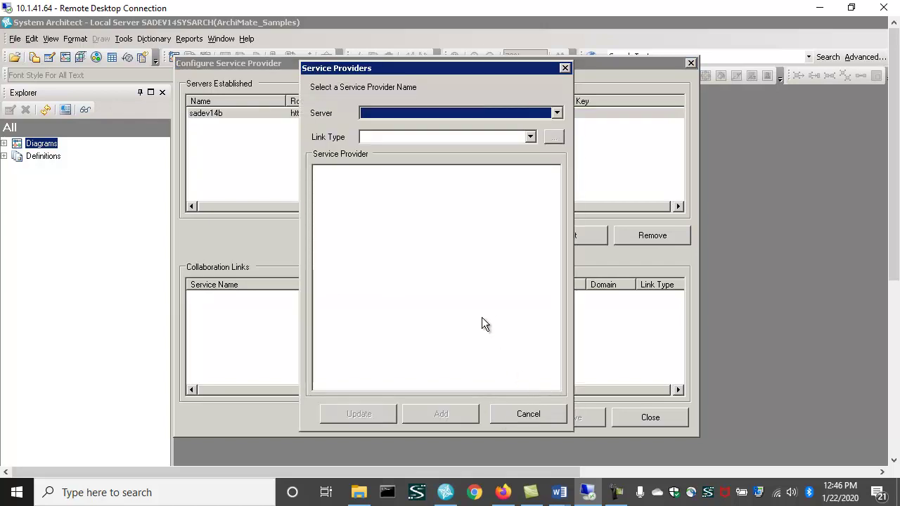
left_click_drag(417, 71, 445, 64)
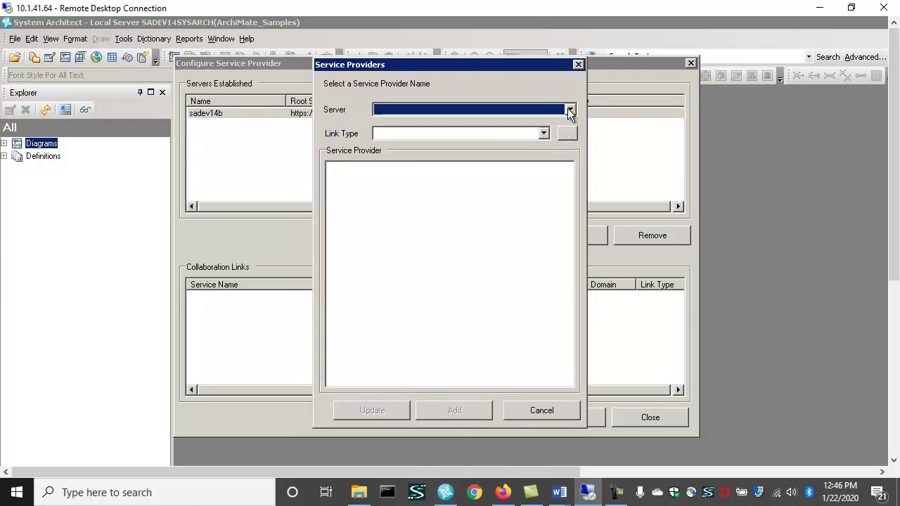
left_click(570, 111)
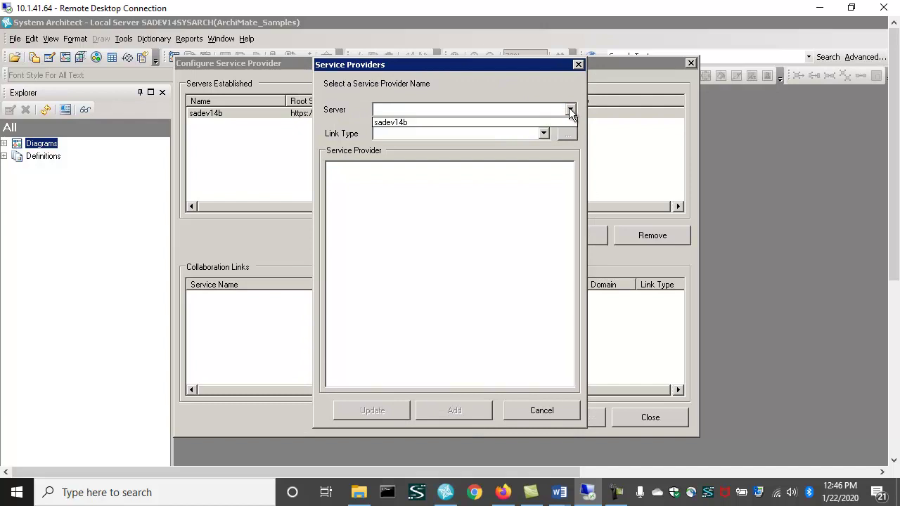
left_click(471, 124)
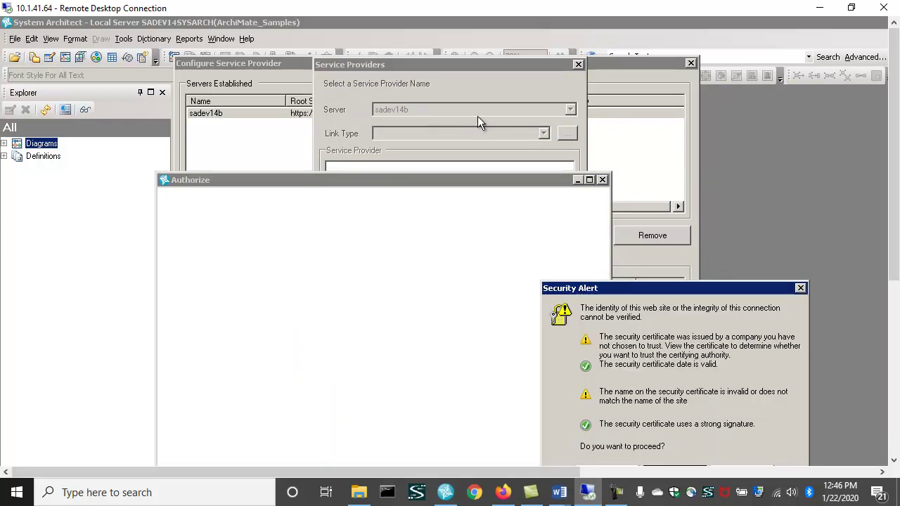
- Accept the security alert, log in to Jazz, and add the JKE Banking (Requirements Management) link
left_click_drag(632, 288, 592, 166)
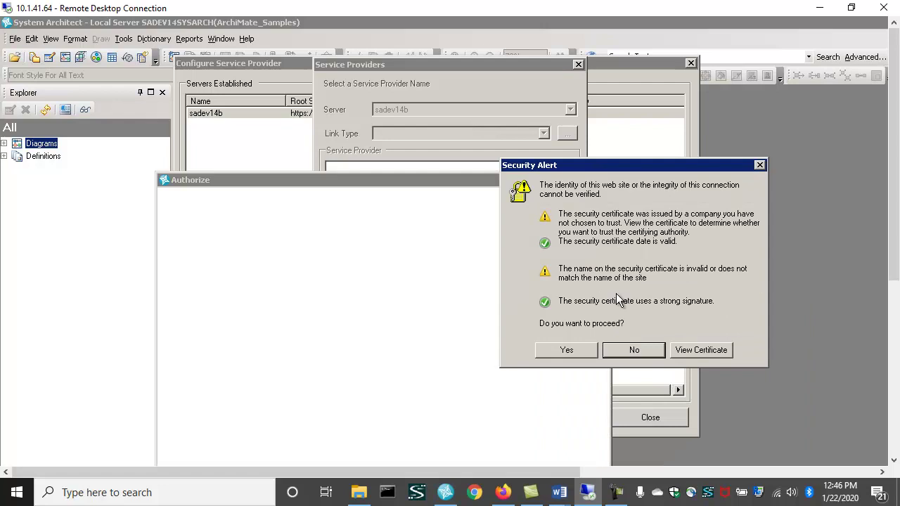
left_click(573, 350)
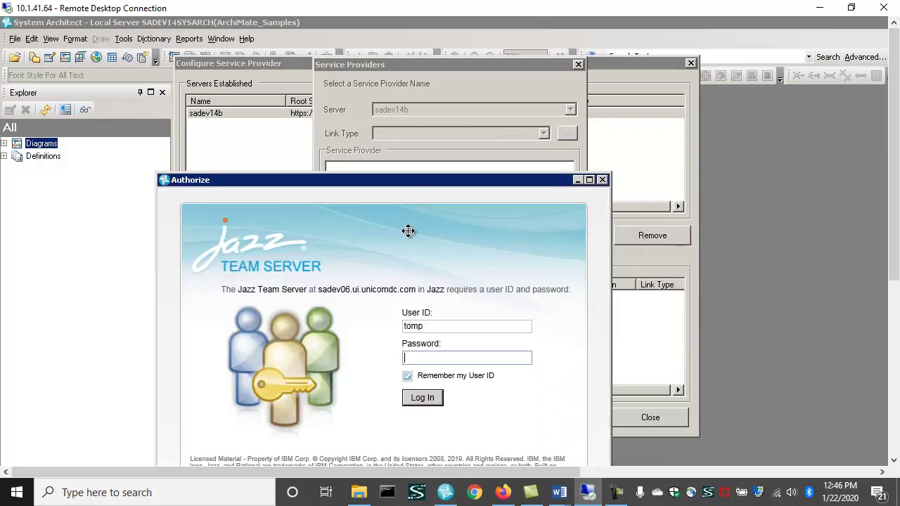
type("pass")
left_click(422, 399)
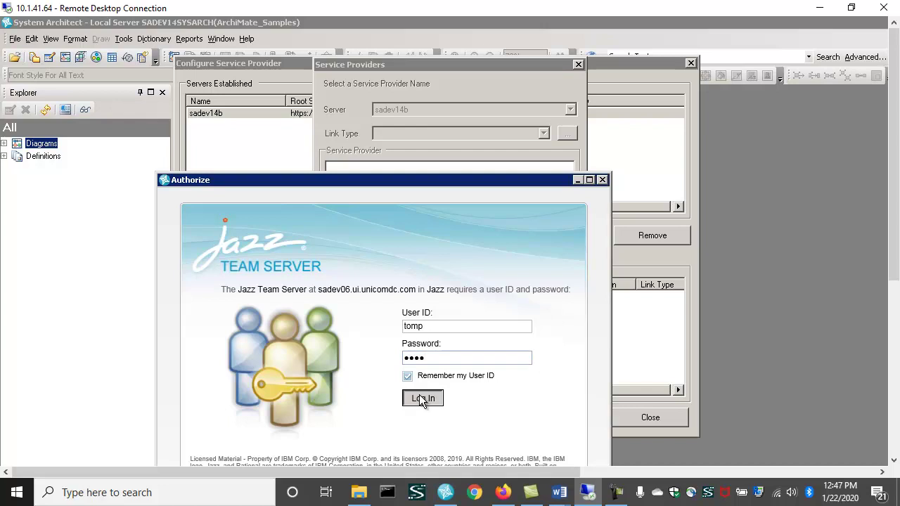
left_click(468, 425)
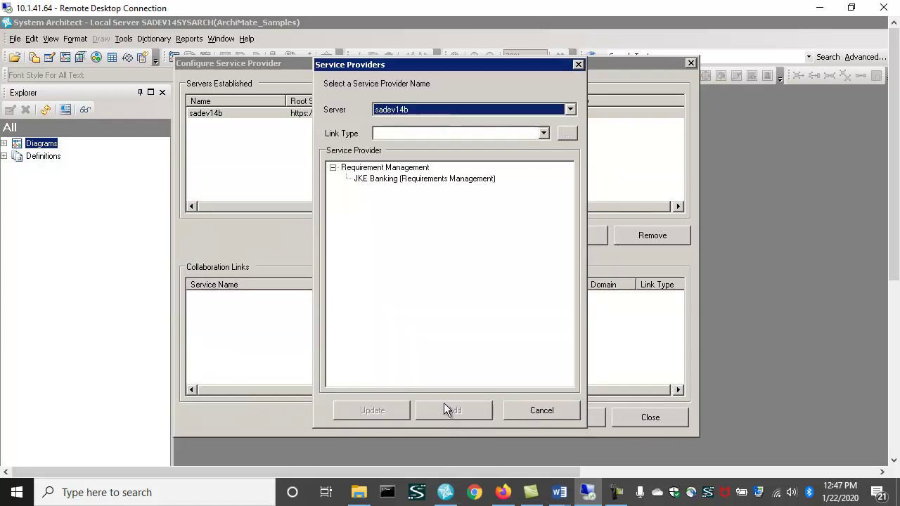
left_click(415, 179)
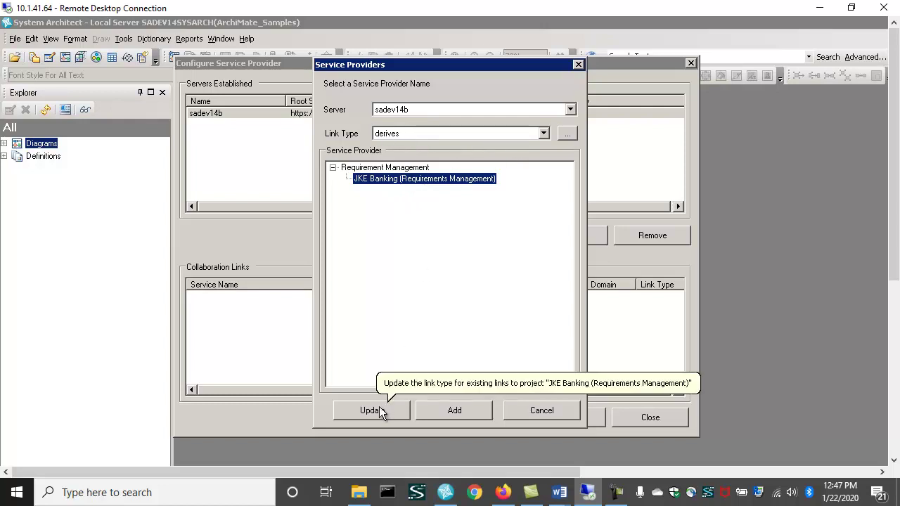
left_click(465, 412)
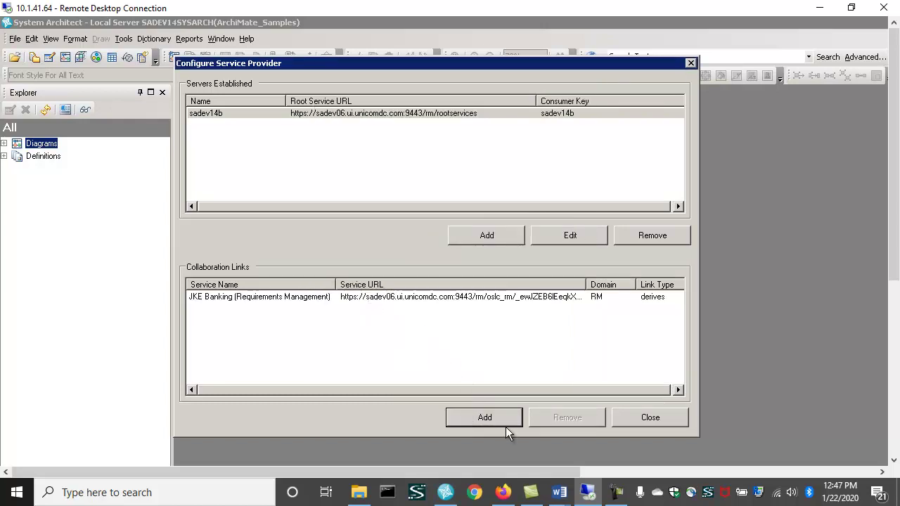
- Close the service provider configuration and open the Example 20 -- Meaning and Value diagram
left_click(649, 417)
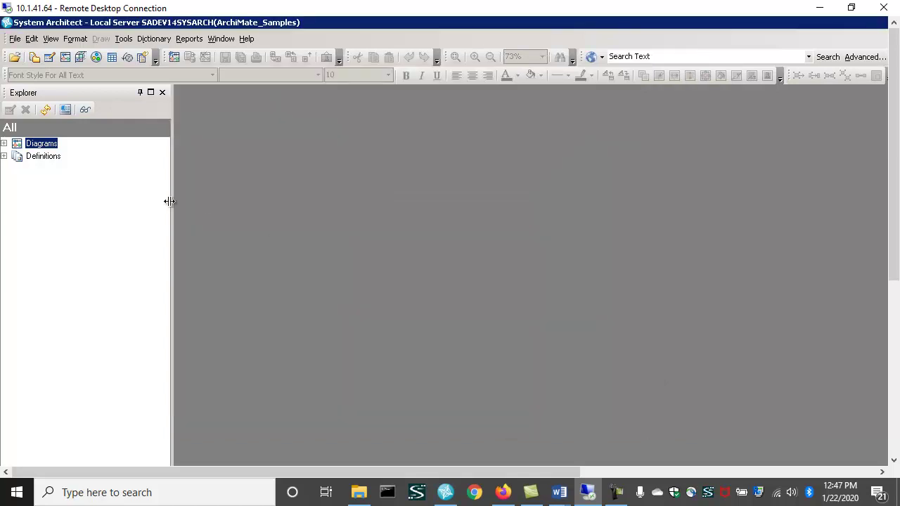
double_click(50, 145)
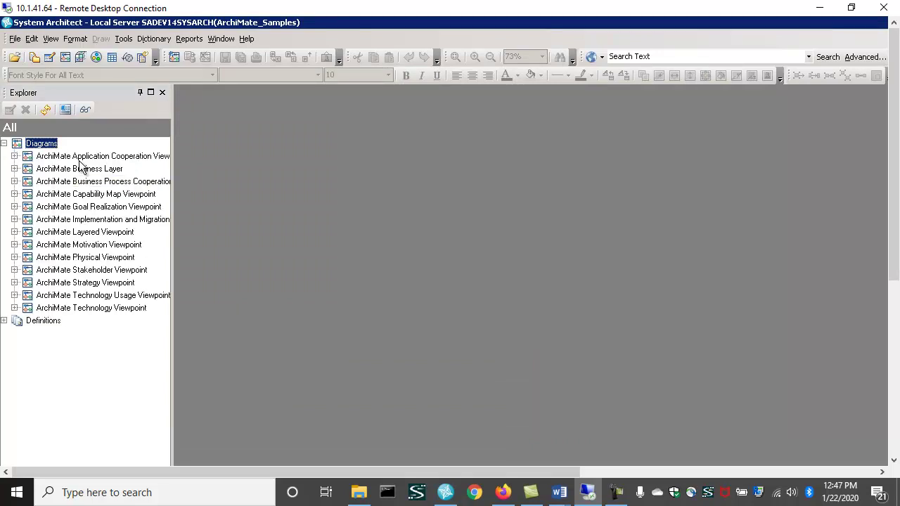
left_click(74, 233)
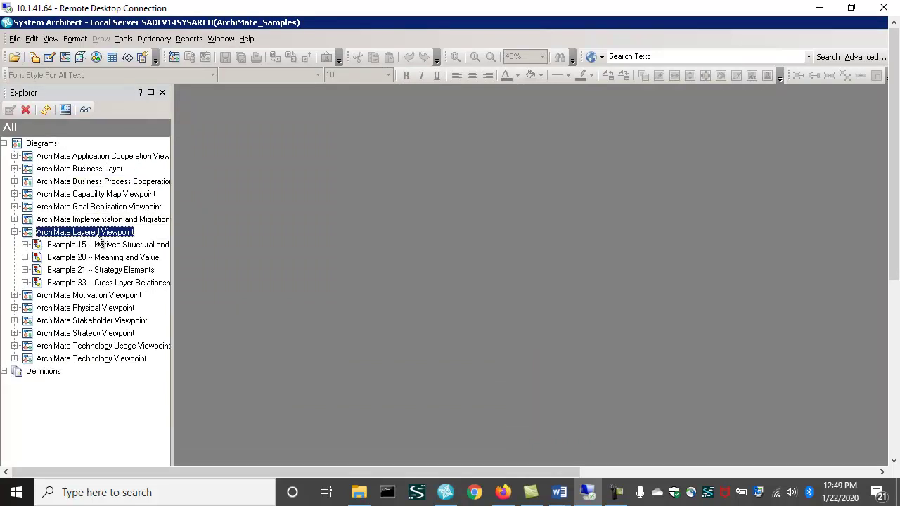
double_click(92, 259)
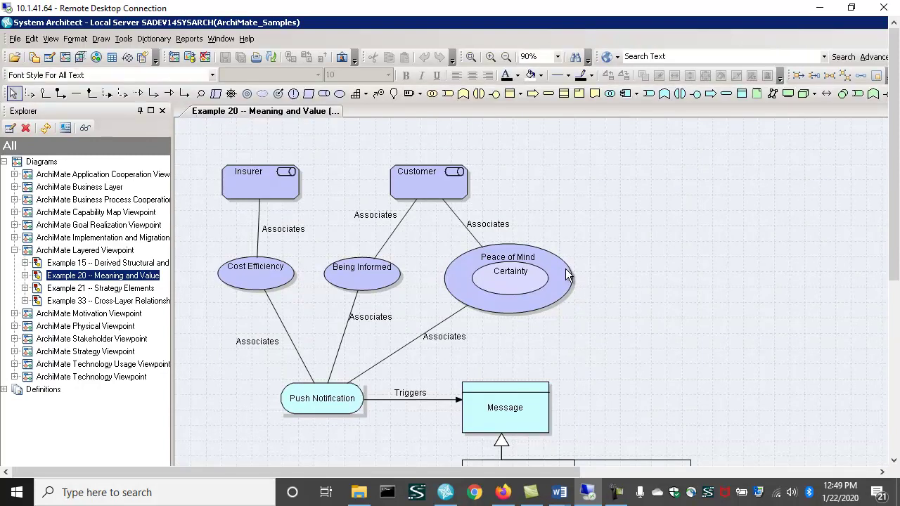
- Link Peace of Mind to Business Rules requirement 51, 'Organization does not meet charity criteria'
right_click(566, 270)
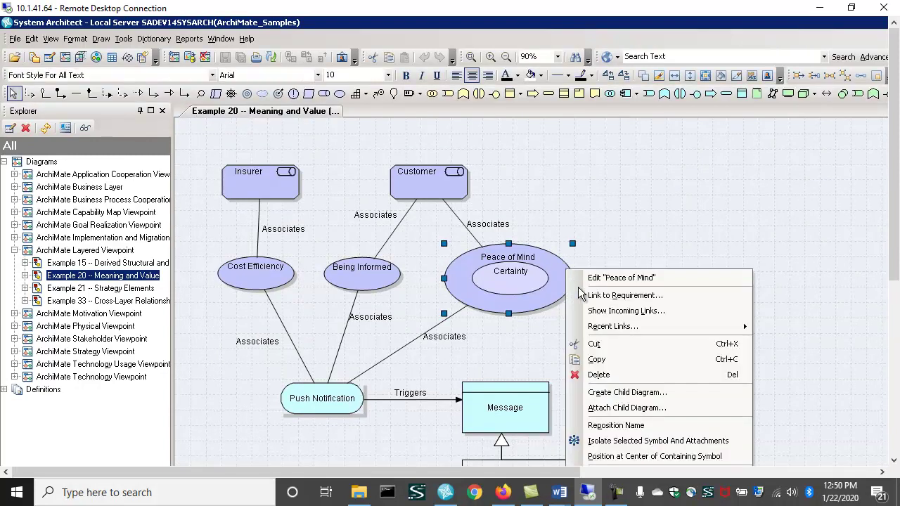
left_click(640, 296)
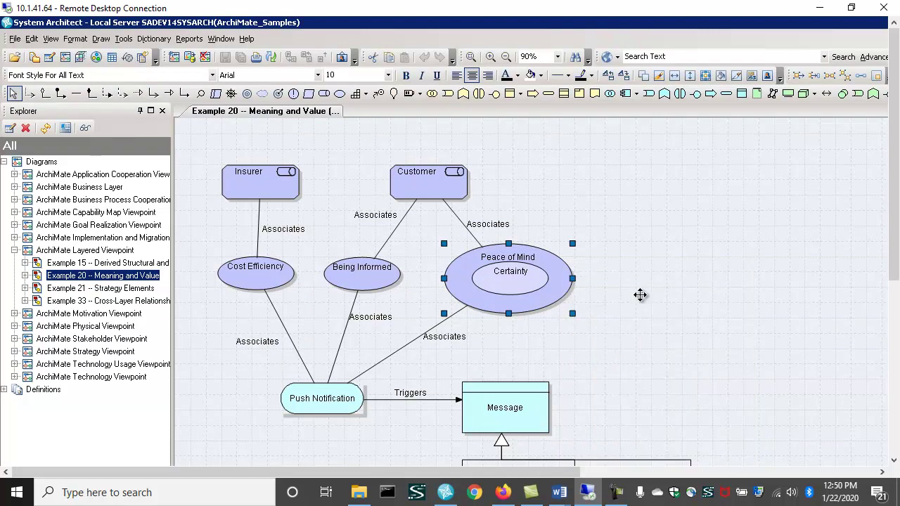
left_click(458, 395)
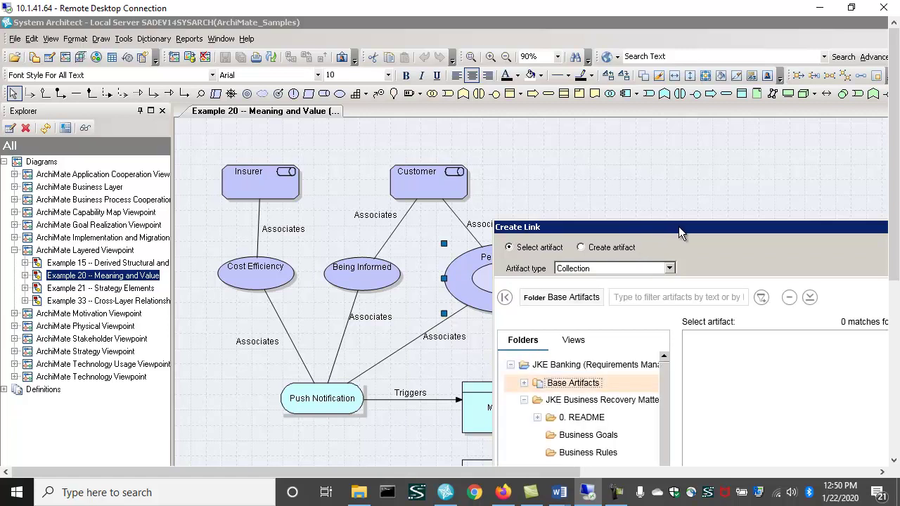
left_click_drag(678, 226, 417, 90)
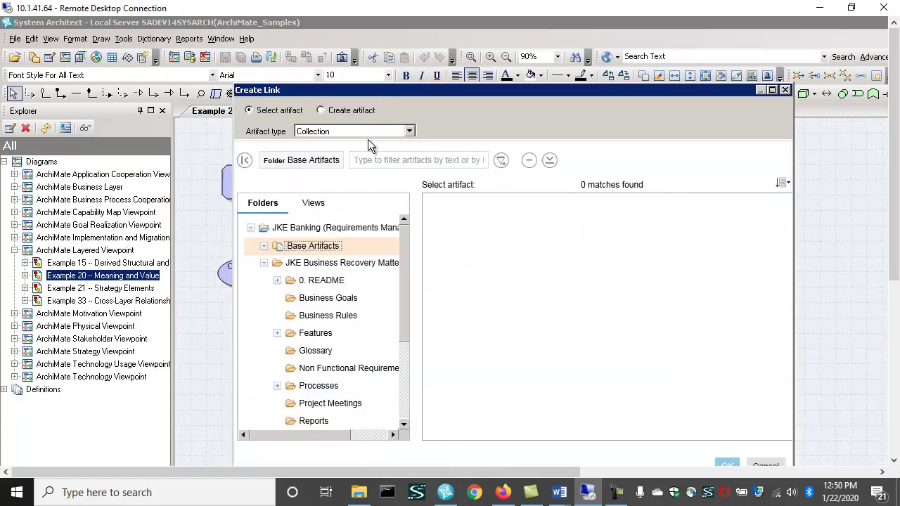
left_click(378, 132)
left_click(380, 153)
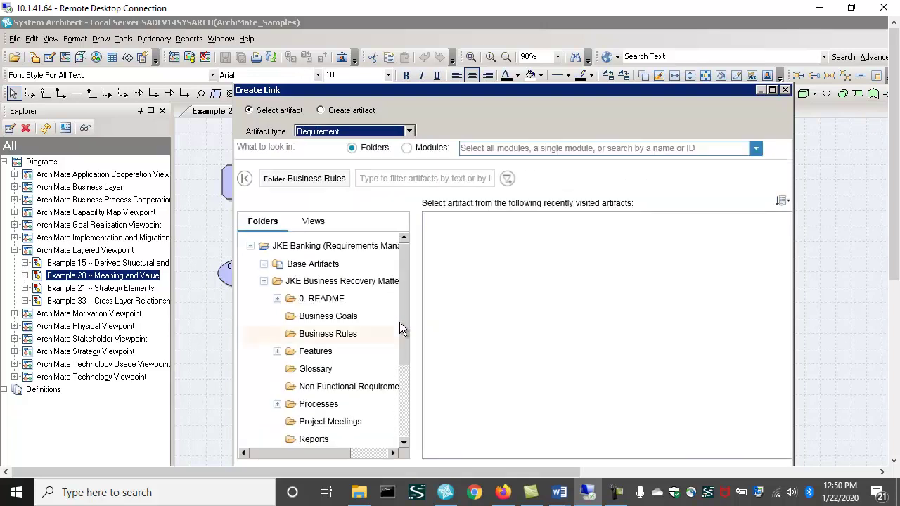
left_click(327, 333)
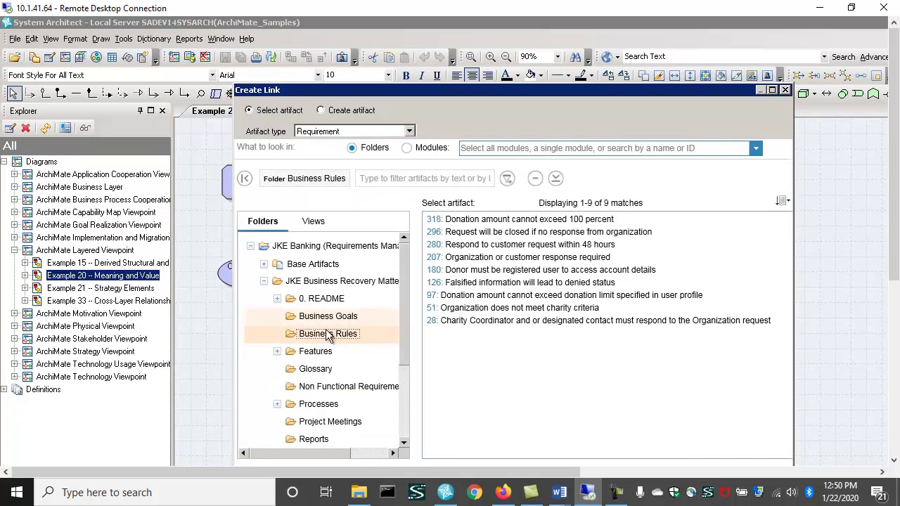
left_click(485, 309)
left_click_drag(578, 97, 551, 43)
left_click(701, 435)
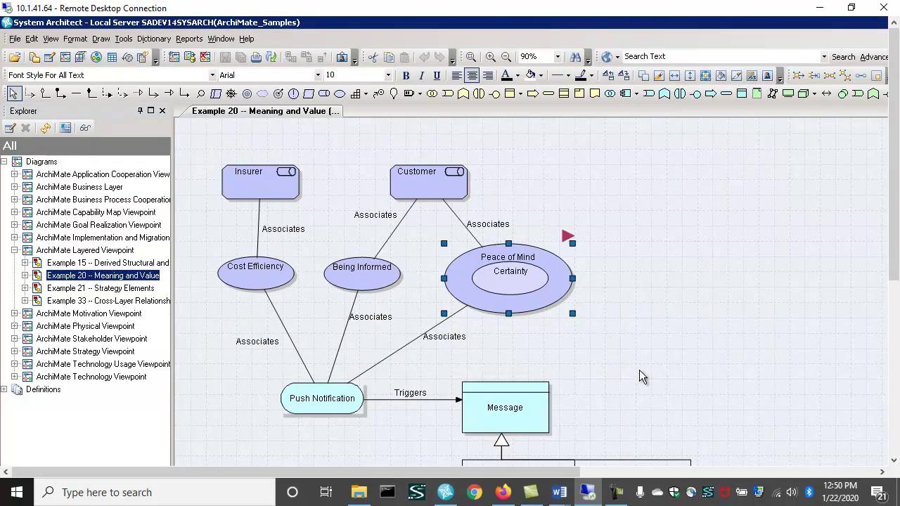
- Deselect the diagram and inspect the new requirement link marker beside Peace of Mind
left_click(637, 368)
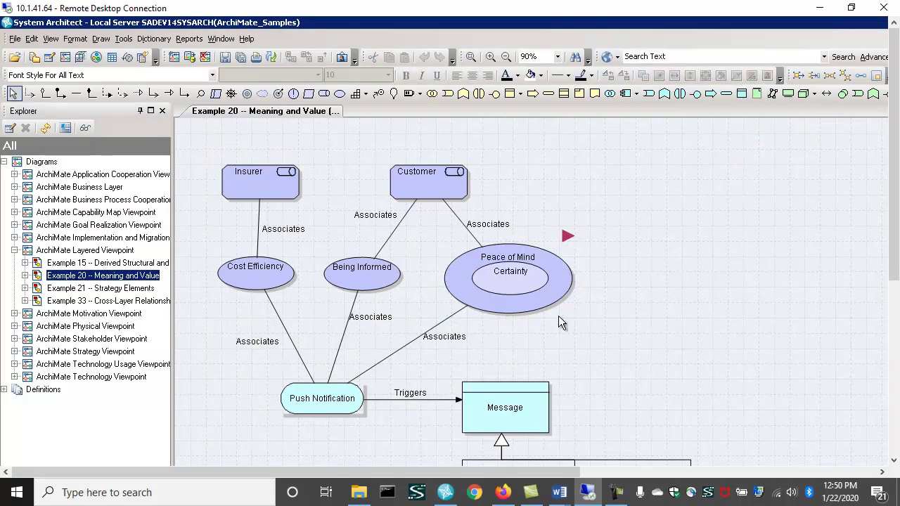
left_click(567, 238)
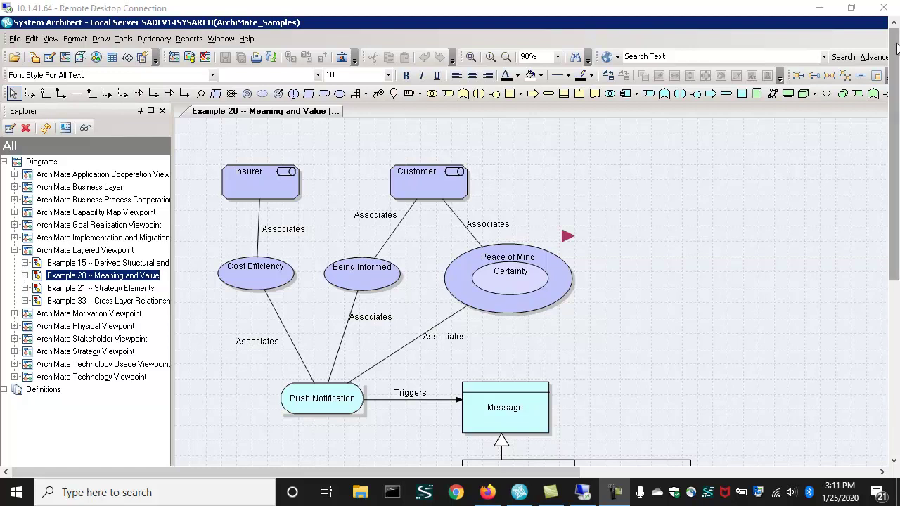
- Restore and minimize System Architect, bringing the REST Configuration Wizard forward
double_click(792, 21)
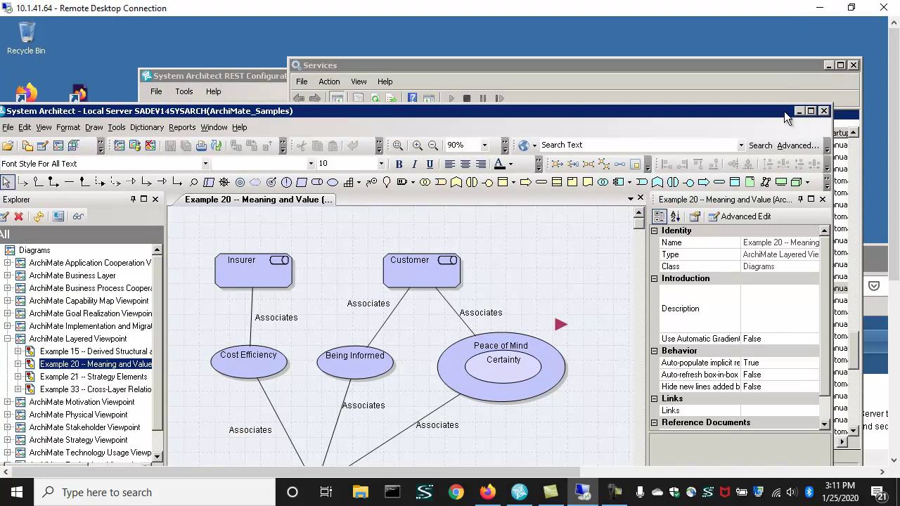
left_click(799, 111)
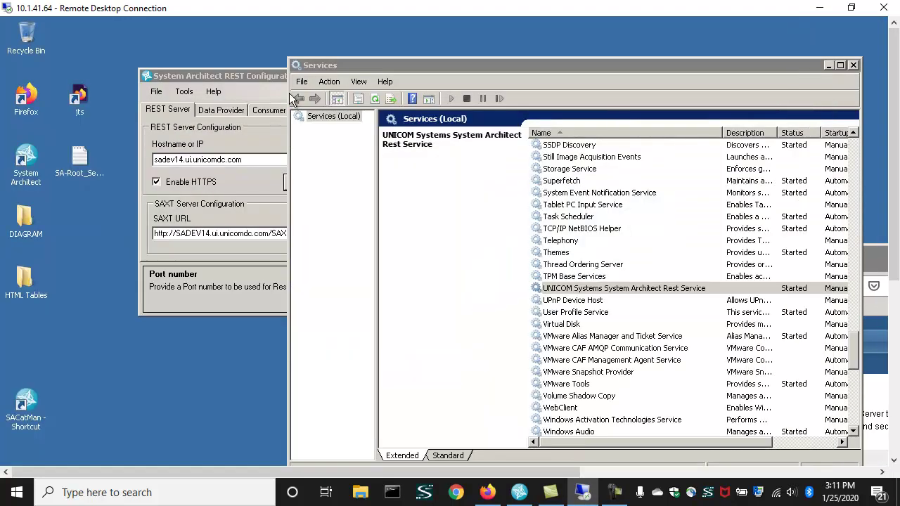
left_click(266, 78)
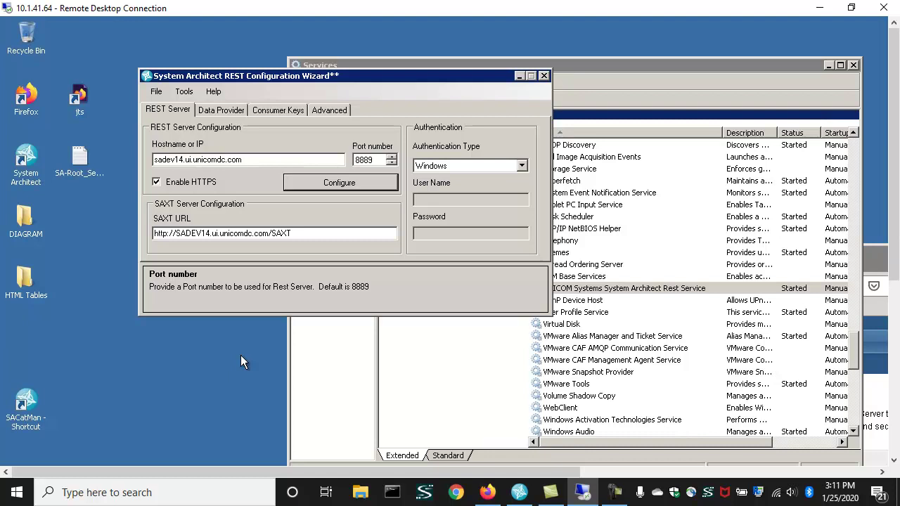
- Check the wizard's service start/stop commands, then view and minimize the Services list
left_click(185, 93)
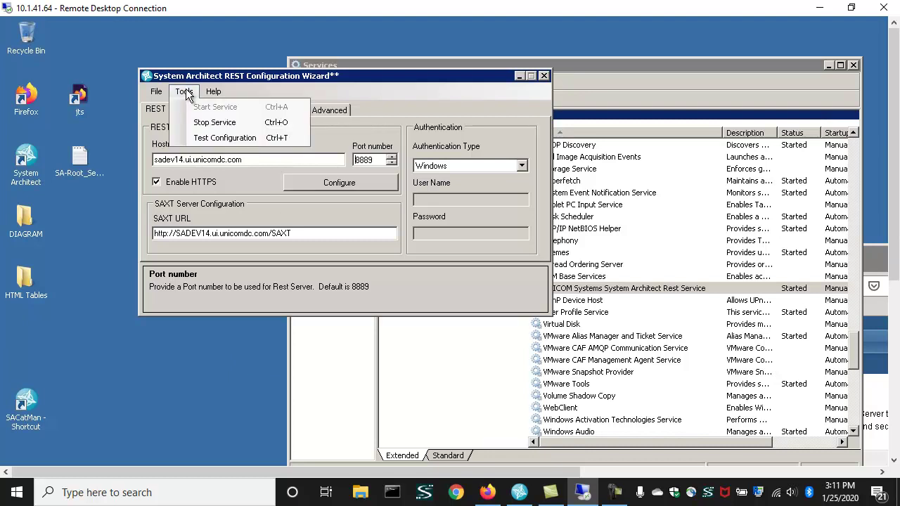
left_click(603, 66)
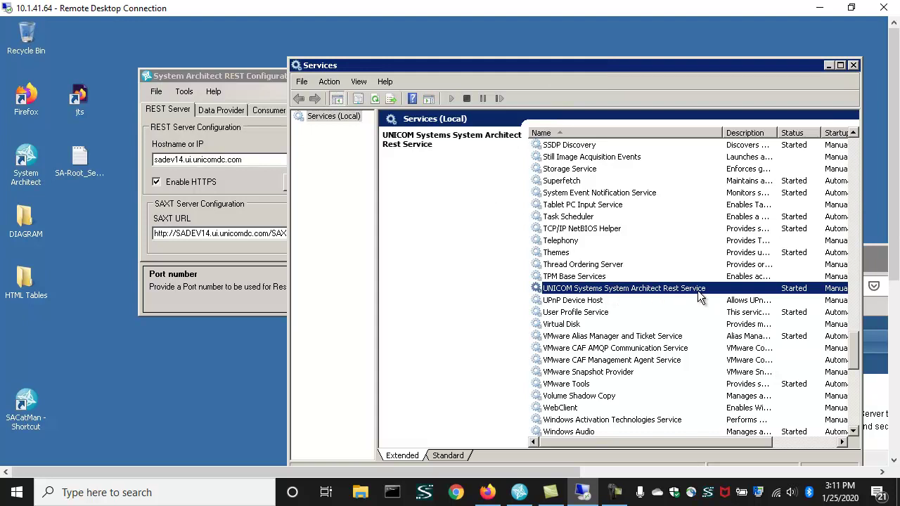
left_click(829, 65)
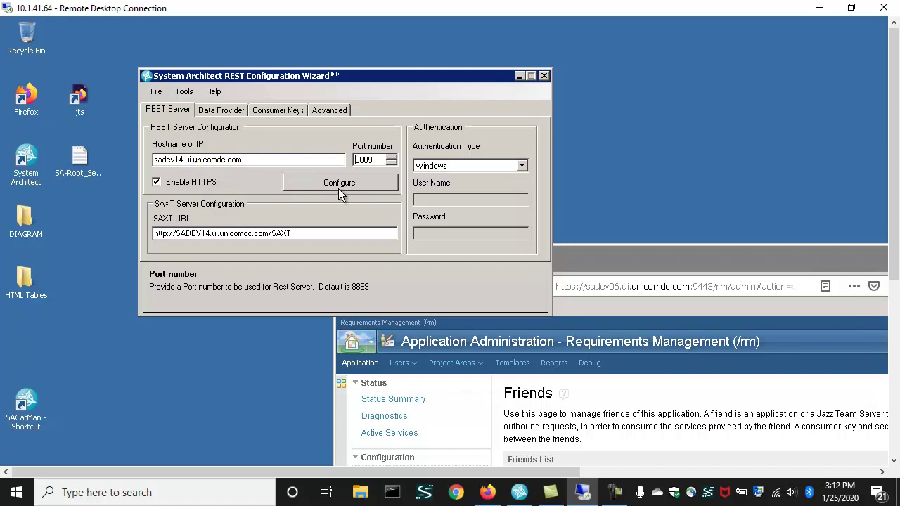
left_click(364, 182)
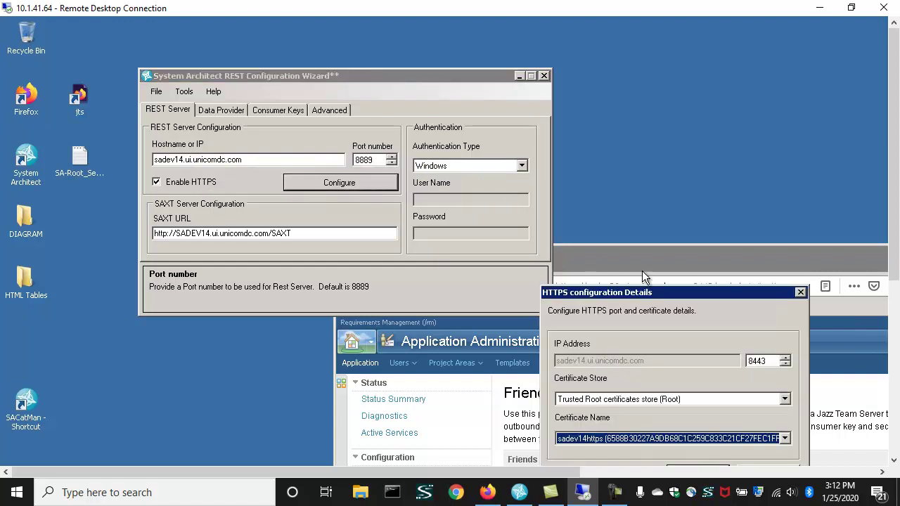
left_click_drag(672, 290, 484, 100)
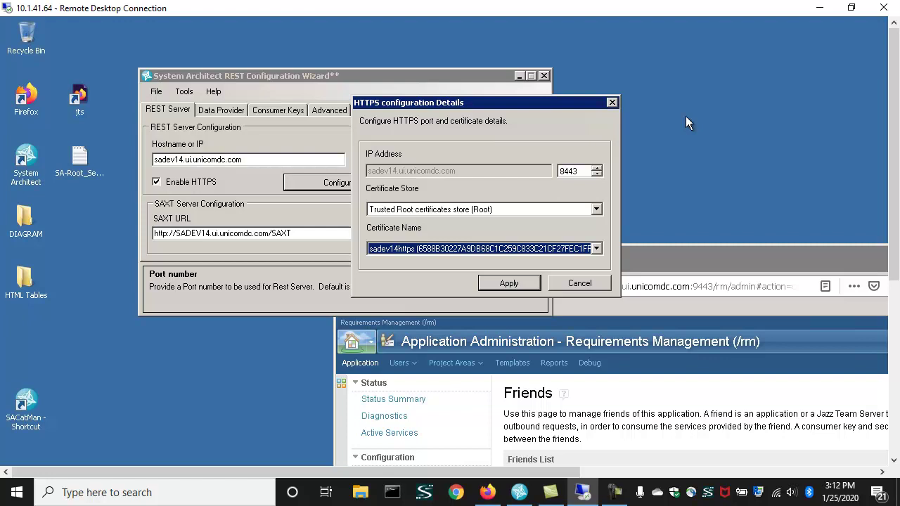
left_click(580, 284)
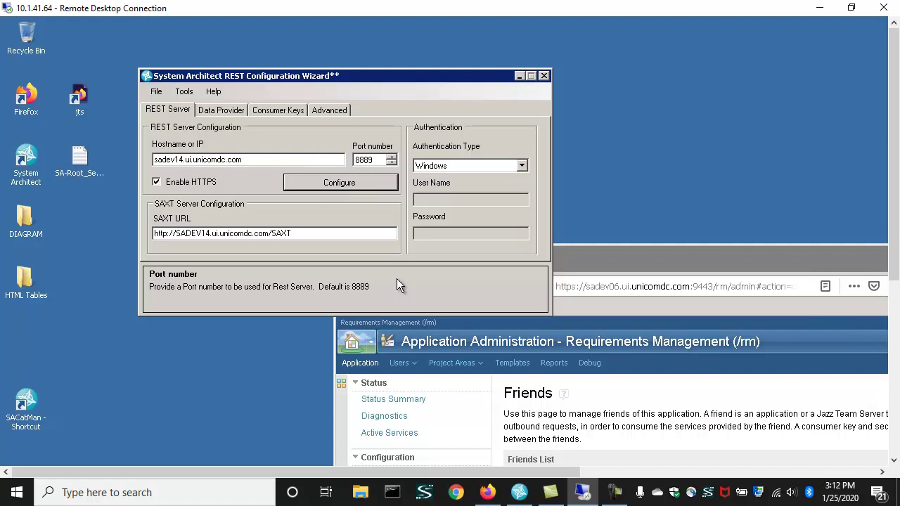
- Maximize the browser and scroll the Friends list right to the OAuth Consumer Keys and back
double_click(637, 254)
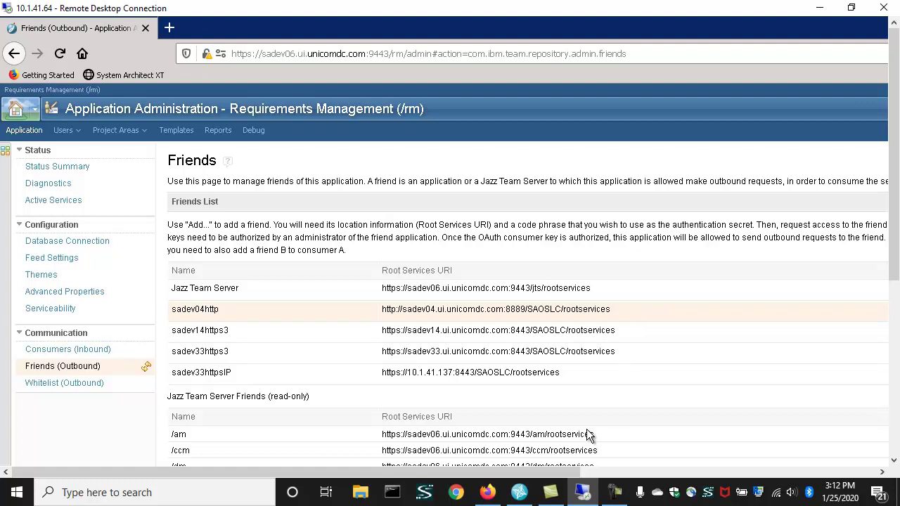
left_click_drag(542, 469, 865, 465)
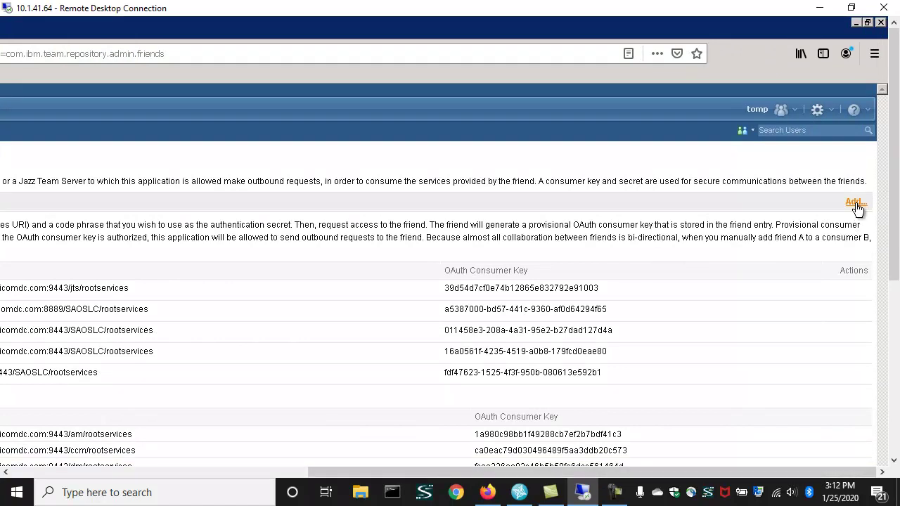
left_click_drag(682, 473, 374, 472)
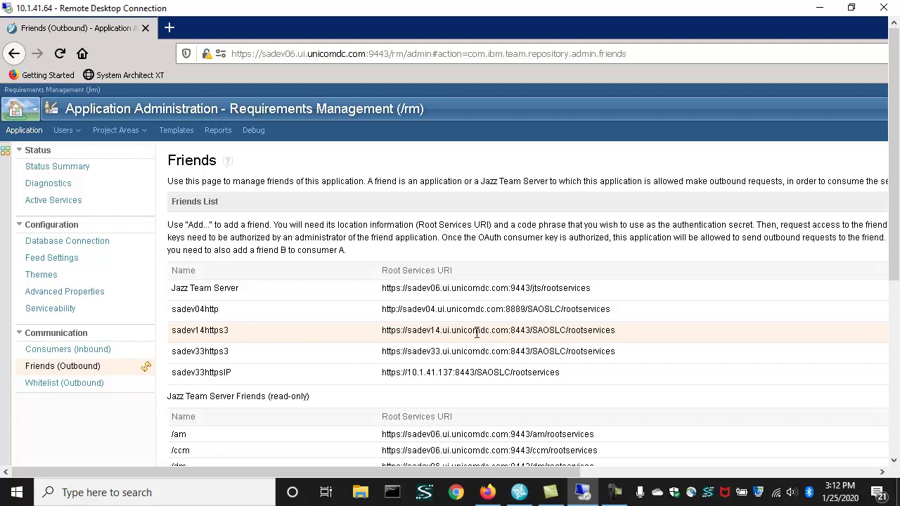
- Return to the REST Configuration Wizard, check the DNG consumer key, then list the data-provider encyclopedias
double_click(758, 28)
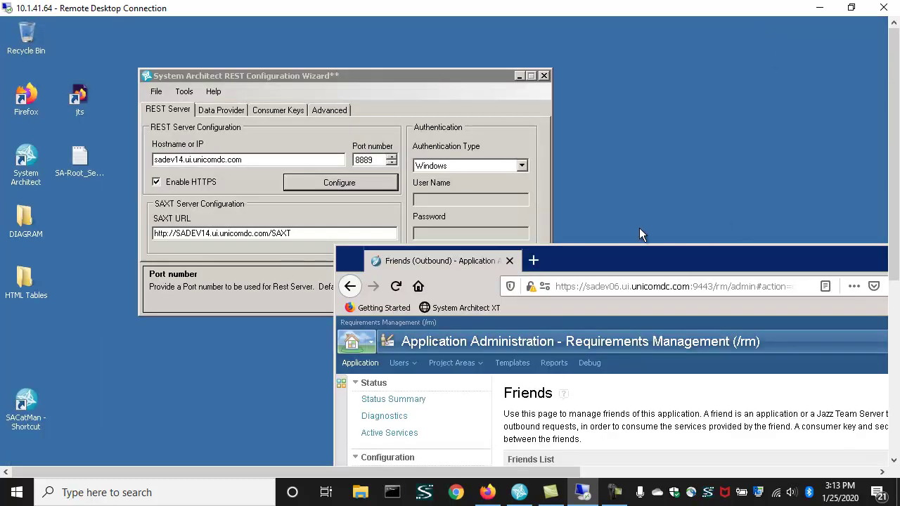
left_click(443, 75)
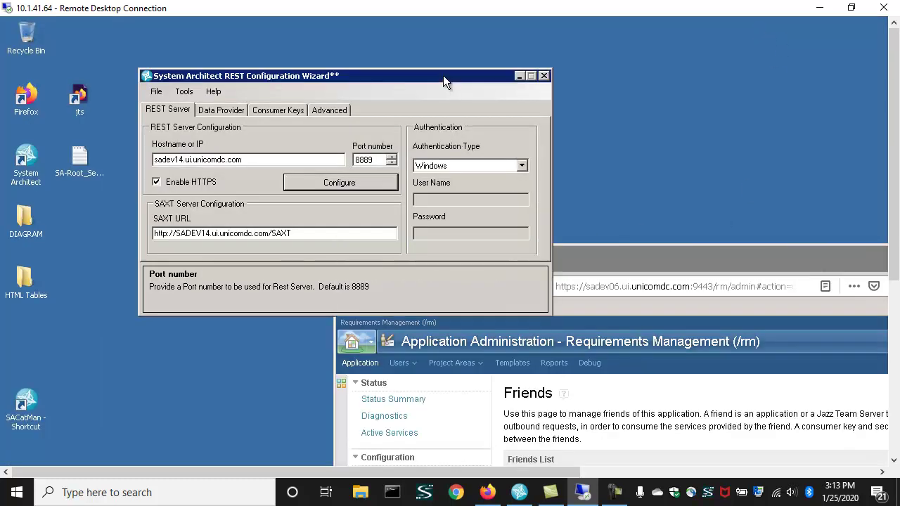
left_click(288, 110)
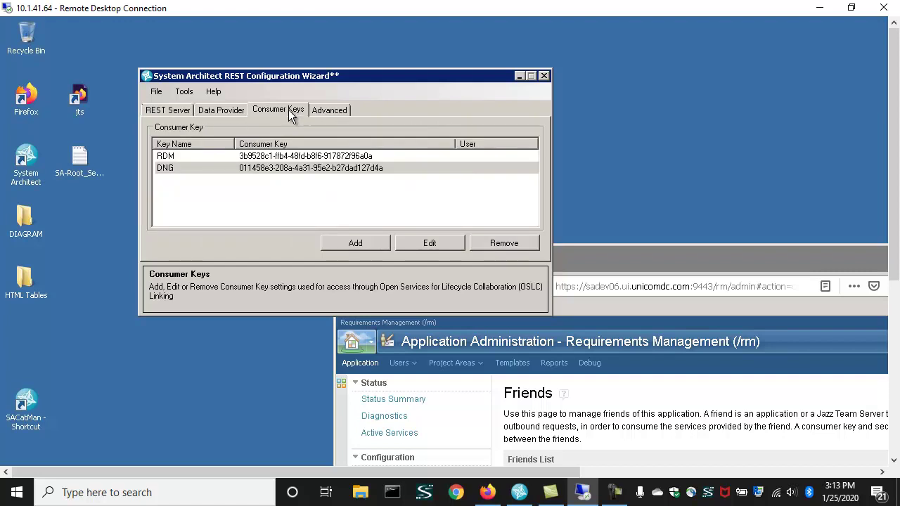
left_click(283, 168)
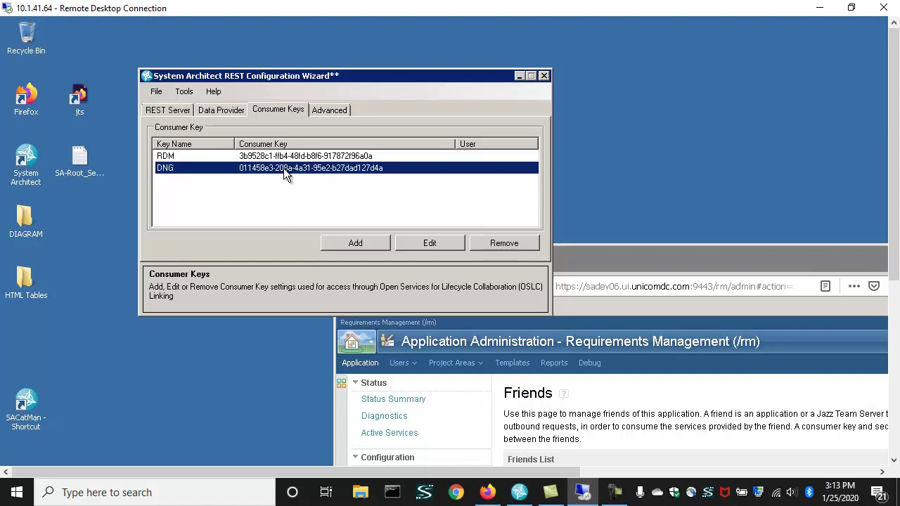
left_click(237, 112)
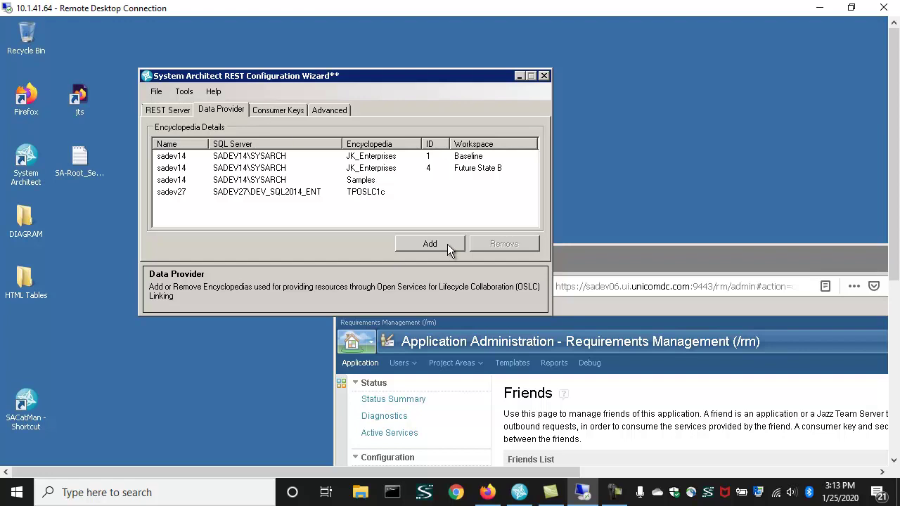
- Add encyclopedia ArchiMate_Samples from SQL Server SADEV14\SYSARCH as a fifth data provider
left_click(443, 246)
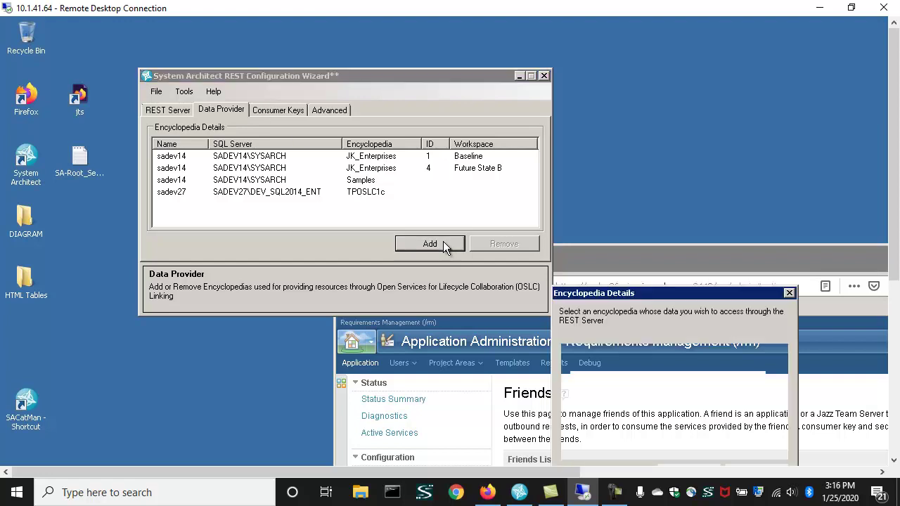
left_click_drag(636, 294, 480, 137)
left_click(615, 220)
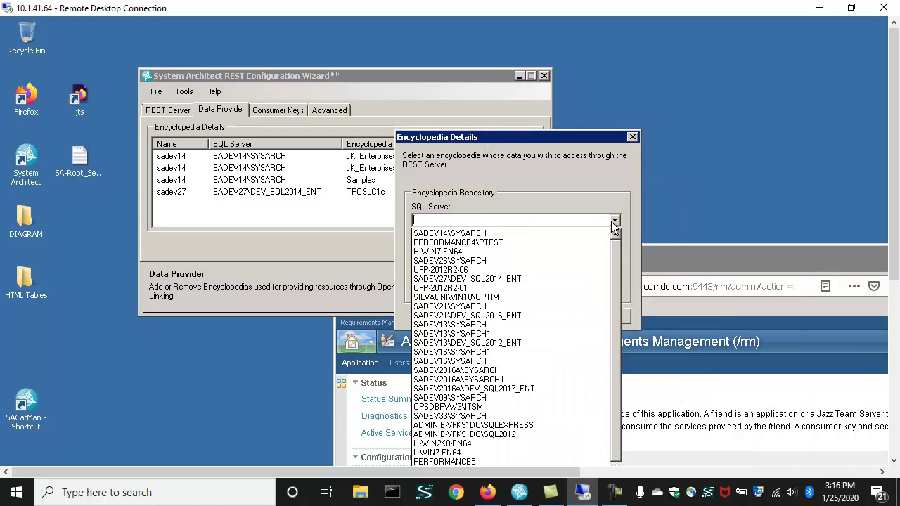
left_click(558, 234)
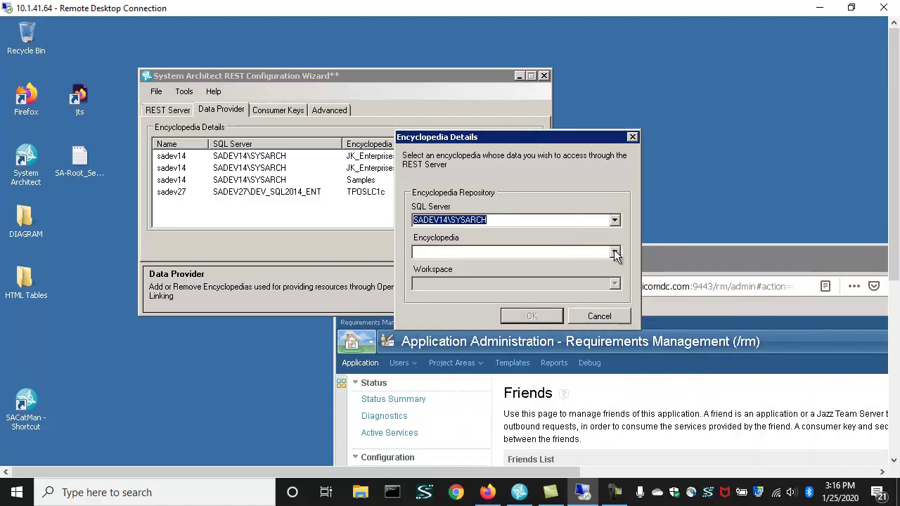
left_click(614, 253)
left_click(529, 263)
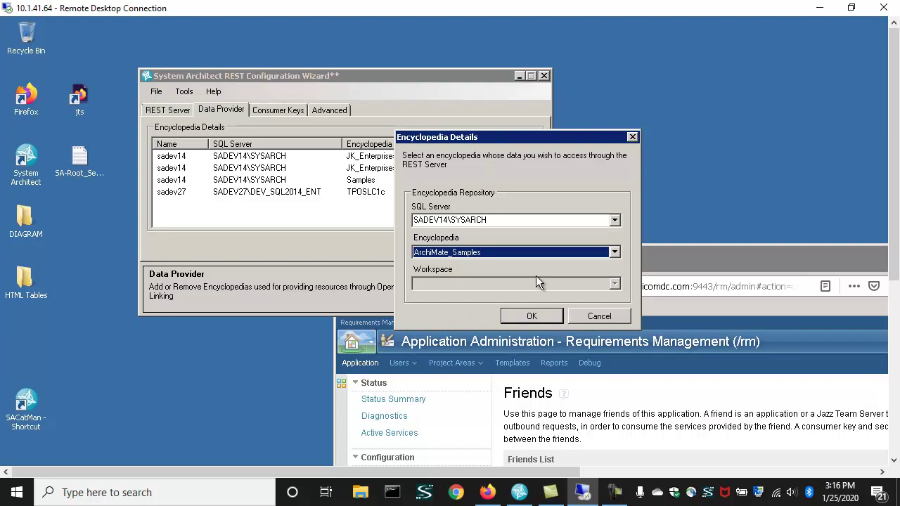
left_click(533, 314)
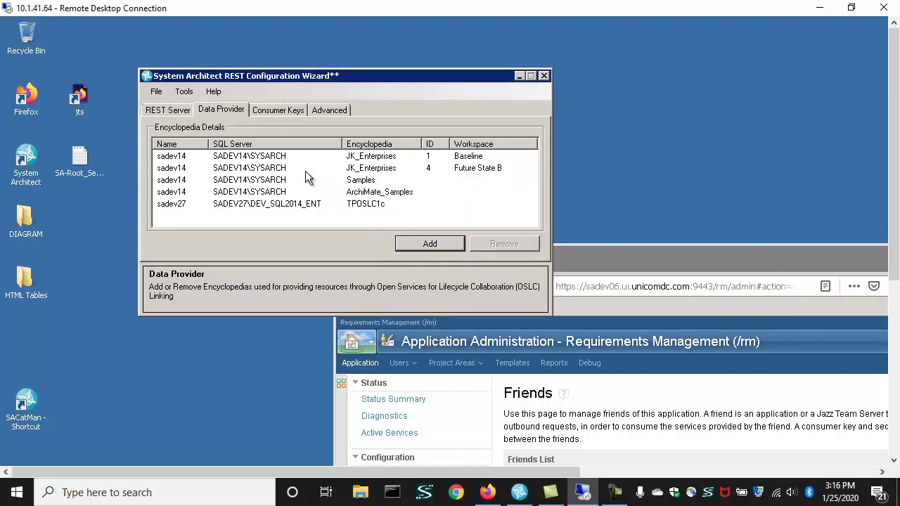
- Save the REST configuration and confirm restarting the REST service, acknowledging the successful restart
left_click(302, 190)
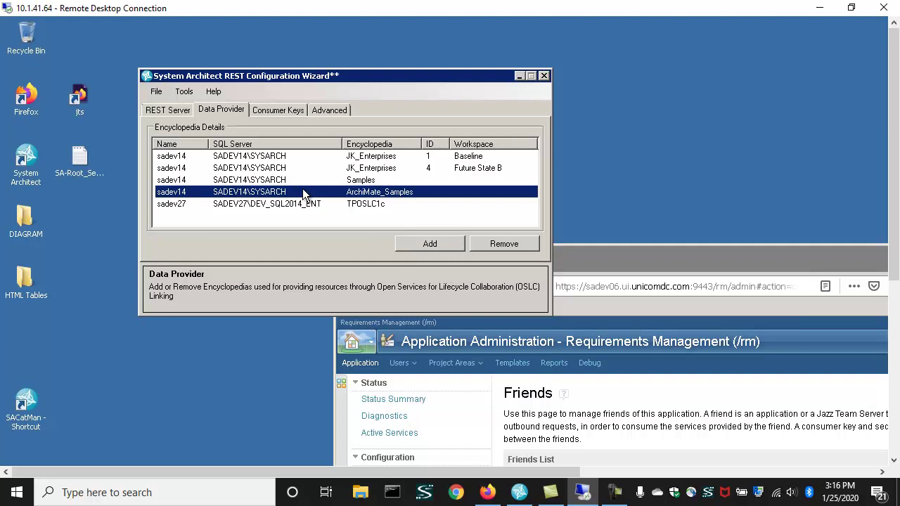
left_click(186, 94)
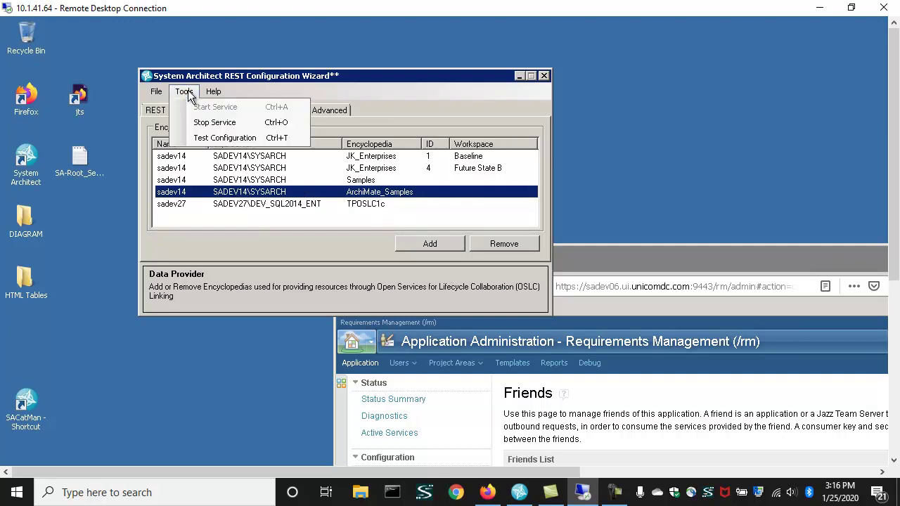
mouse_move(156, 92)
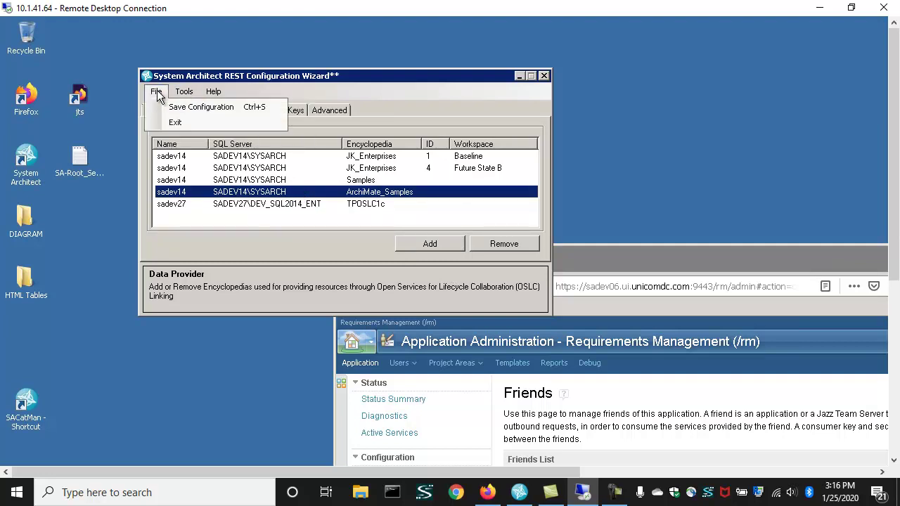
left_click(201, 106)
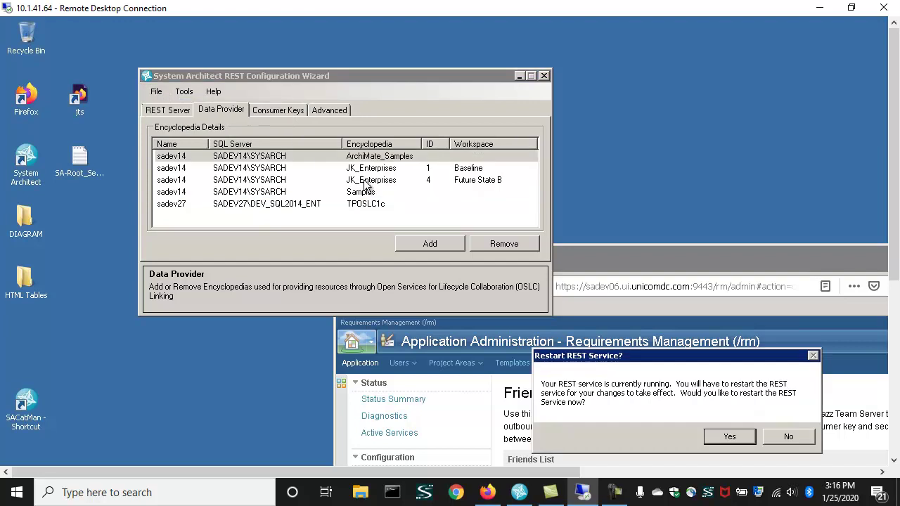
left_click(731, 435)
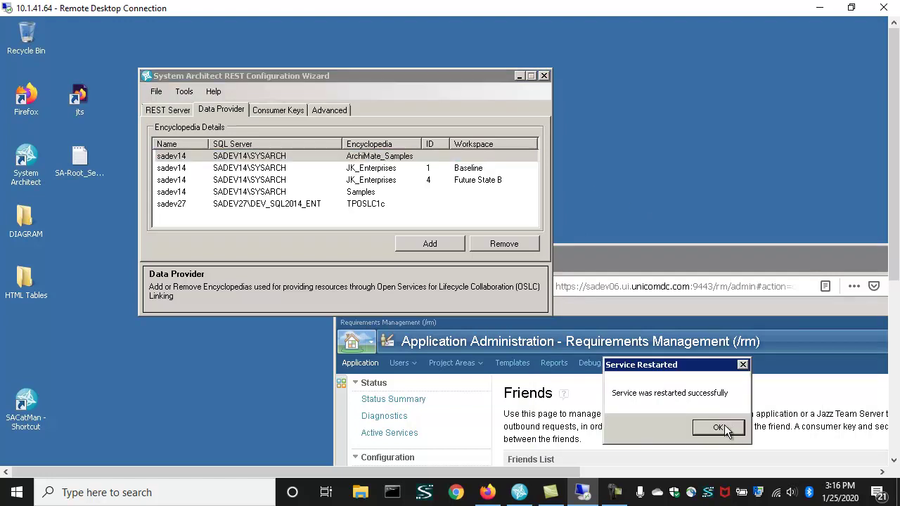
left_click(718, 427)
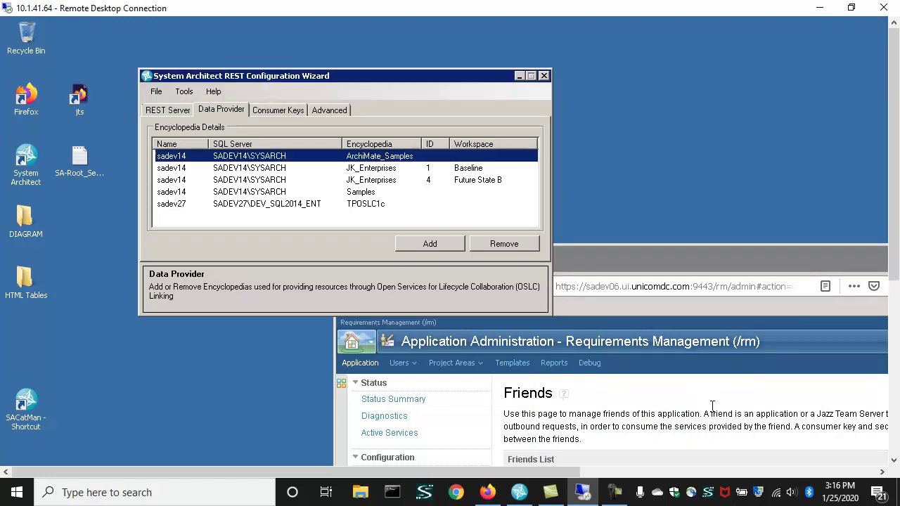
left_click(184, 92)
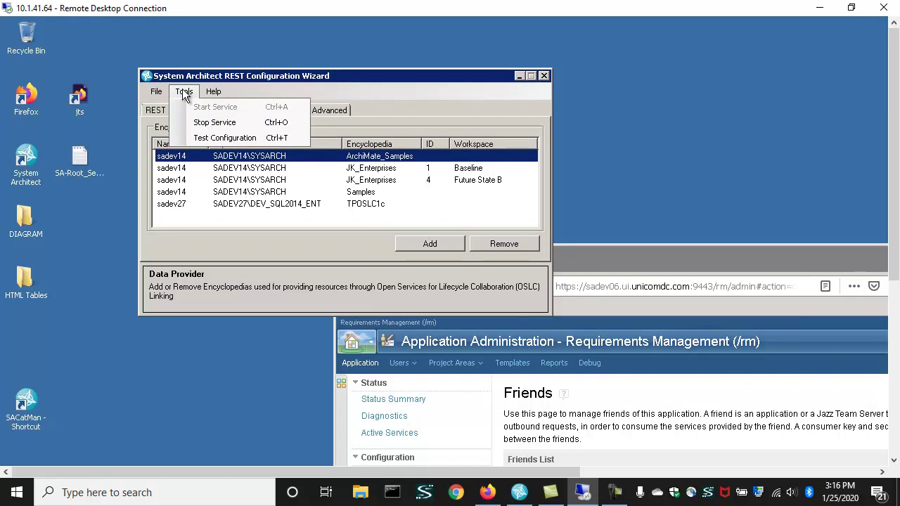
left_click(576, 187)
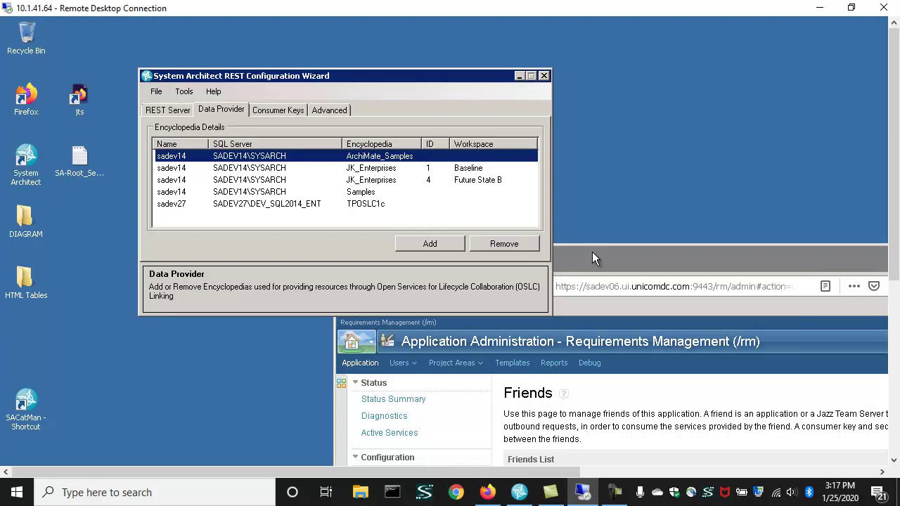
- Maximize Firefox and open the JKE Banking project area editor down to its Associations section
double_click(591, 252)
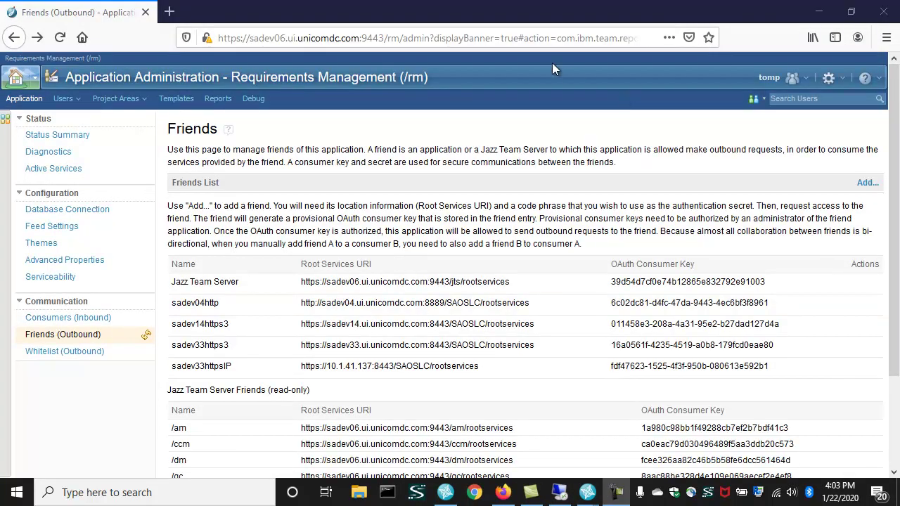
left_click(34, 83)
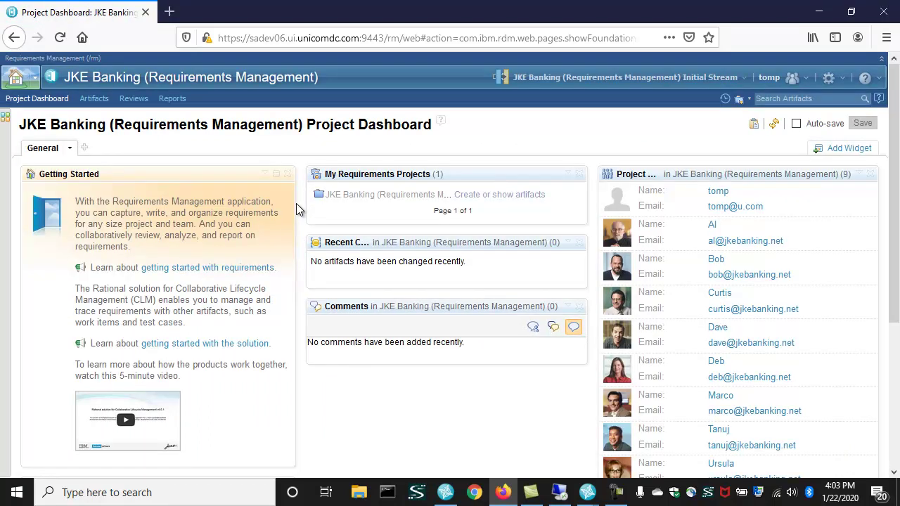
left_click(843, 79)
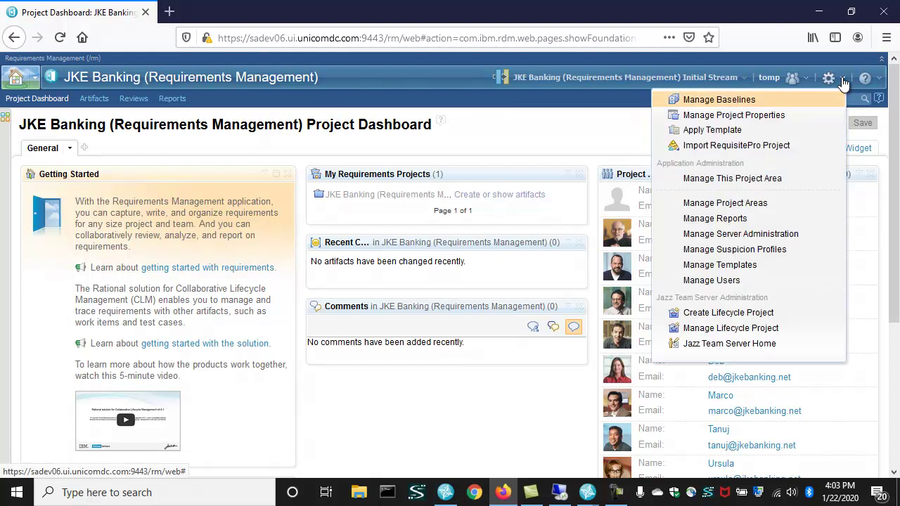
left_click(745, 181)
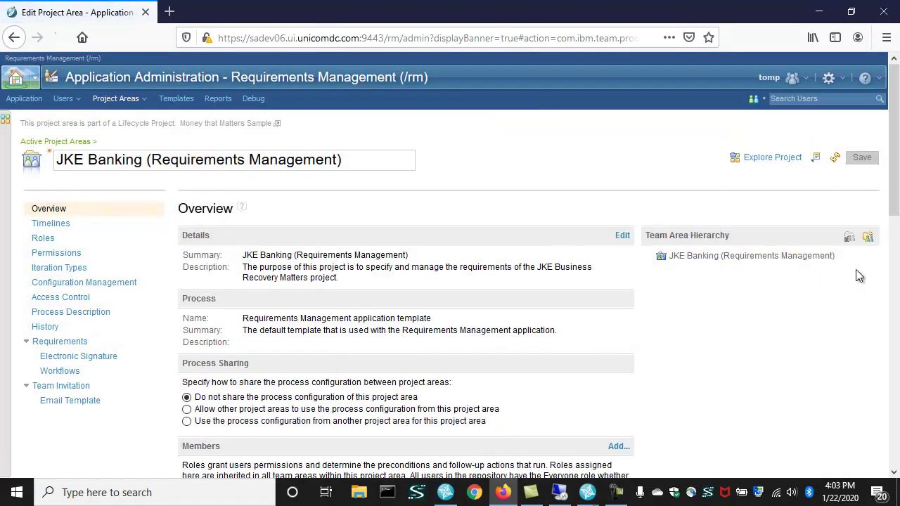
left_click_drag(894, 141, 897, 380)
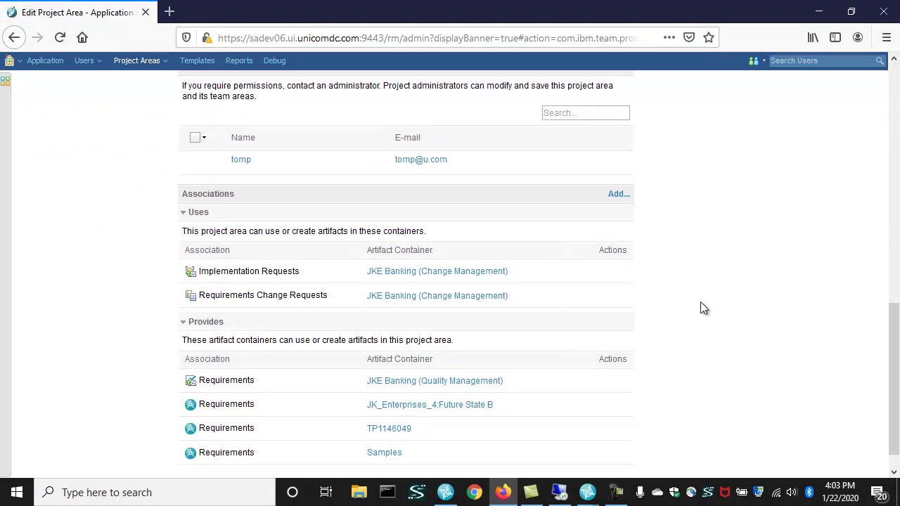
- Add a Provides – Requirements association to ArchiMate_Samples on application sadev14https3
left_click(612, 196)
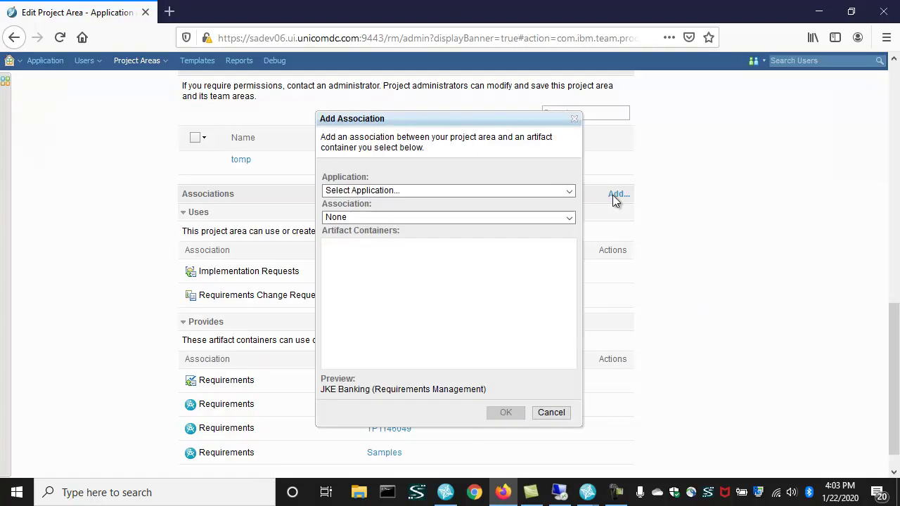
left_click(570, 191)
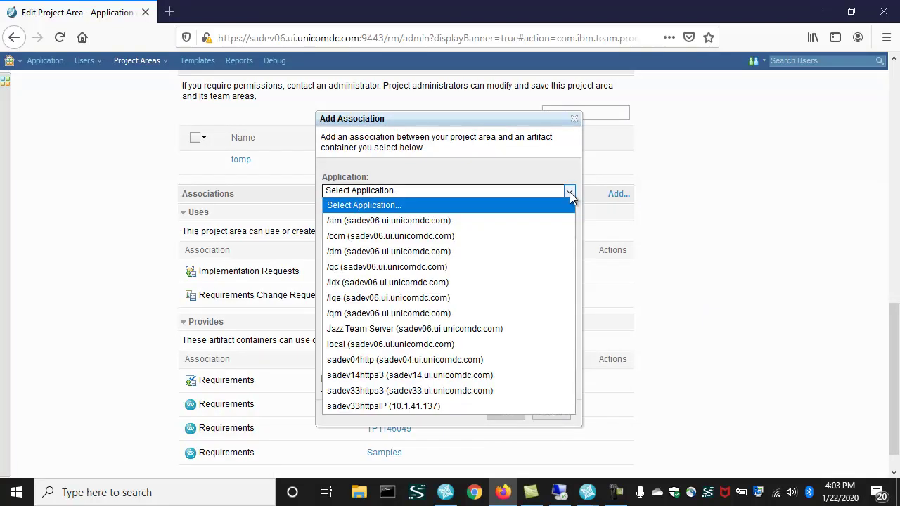
left_click(467, 375)
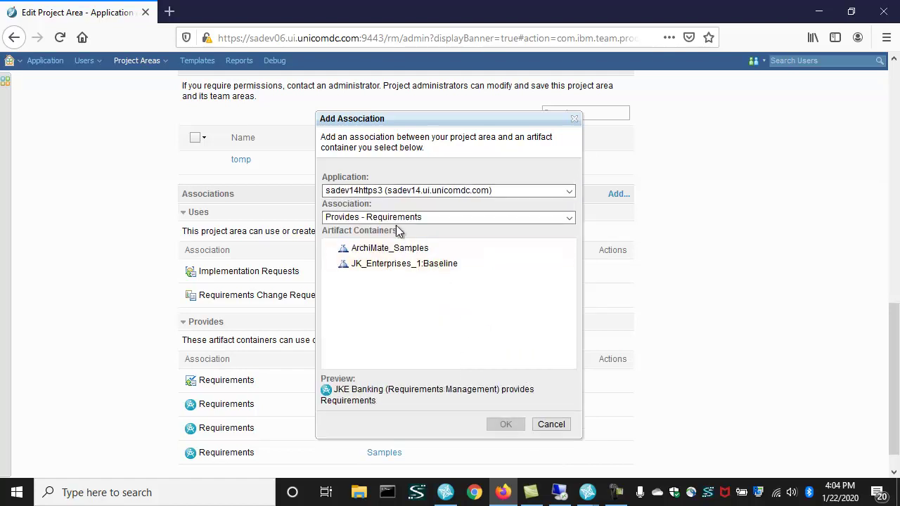
left_click(397, 250)
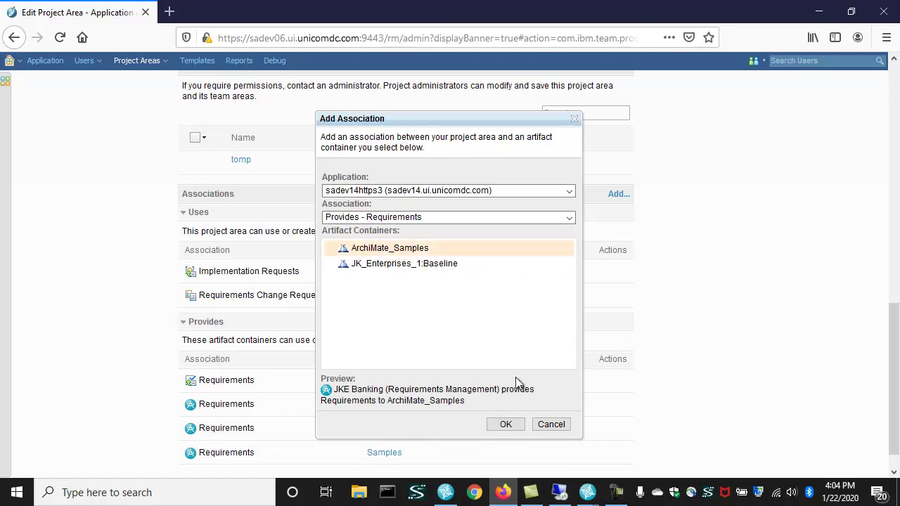
left_click(506, 425)
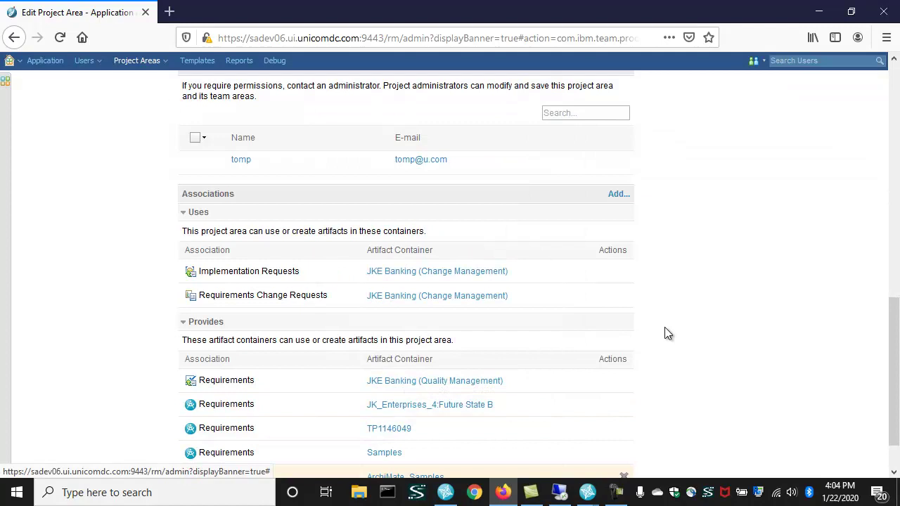
scroll(894, 369, "down", 1)
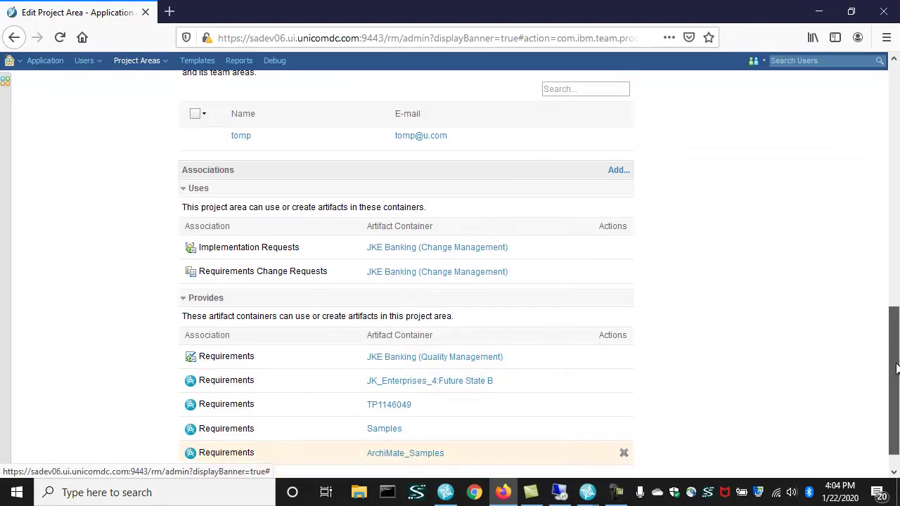